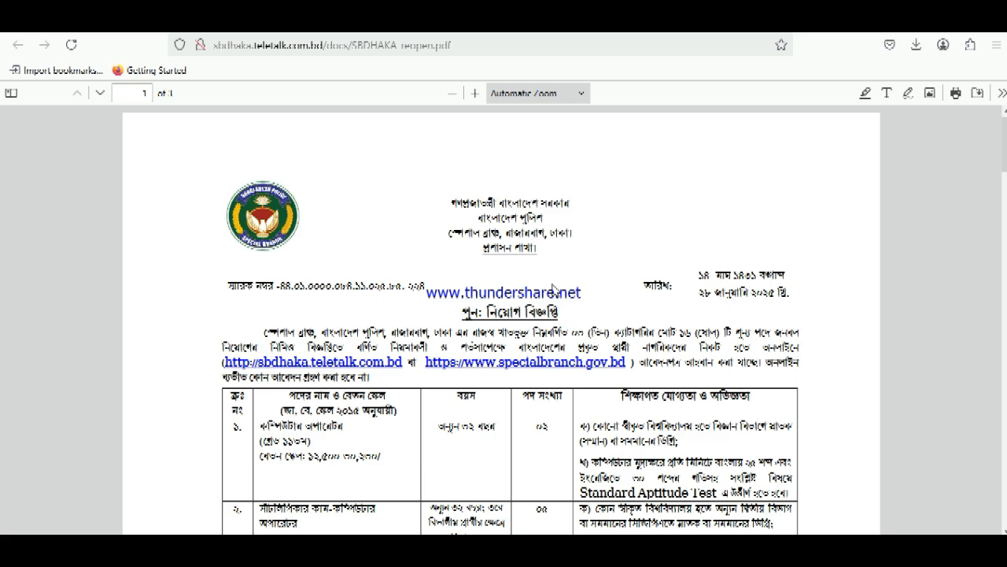
# - Look through the three-page Special Branch recruitment circular PDF, including the post list, eligibility rules and SMS fee instructions
pyautogui.scroll(-10, 556, 289)
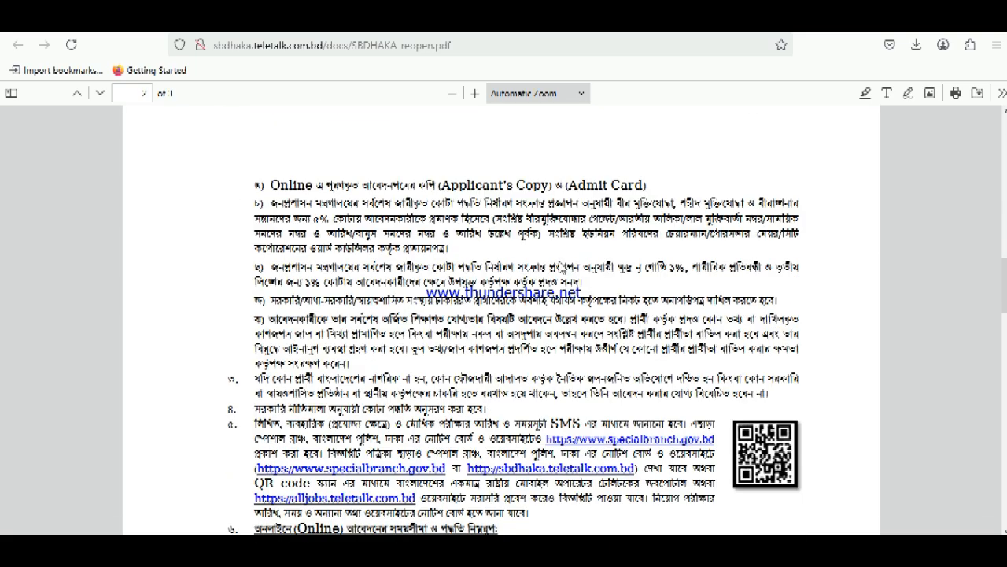
pyautogui.scroll(10, 559, 267)
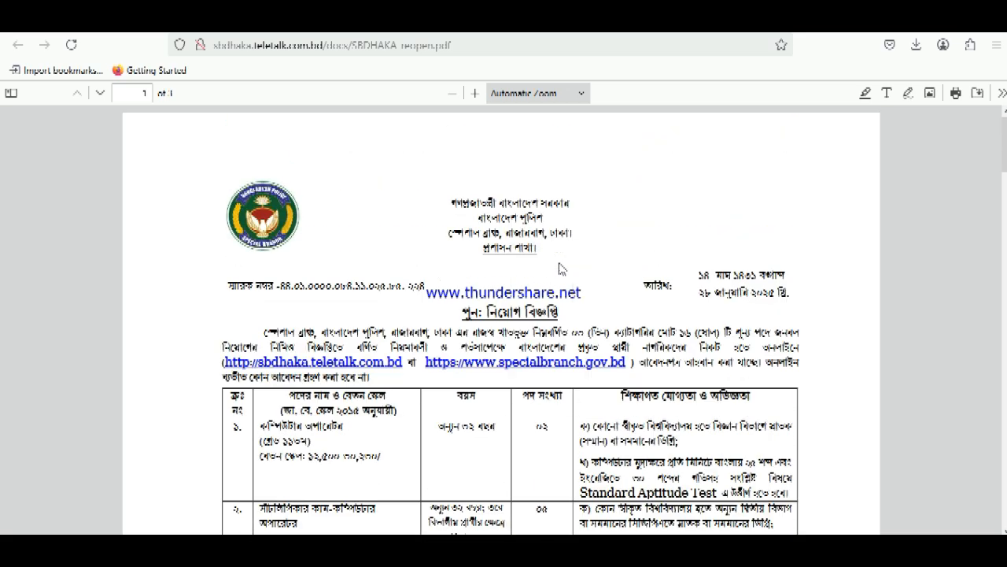
pyautogui.scroll(-8, 561, 269)
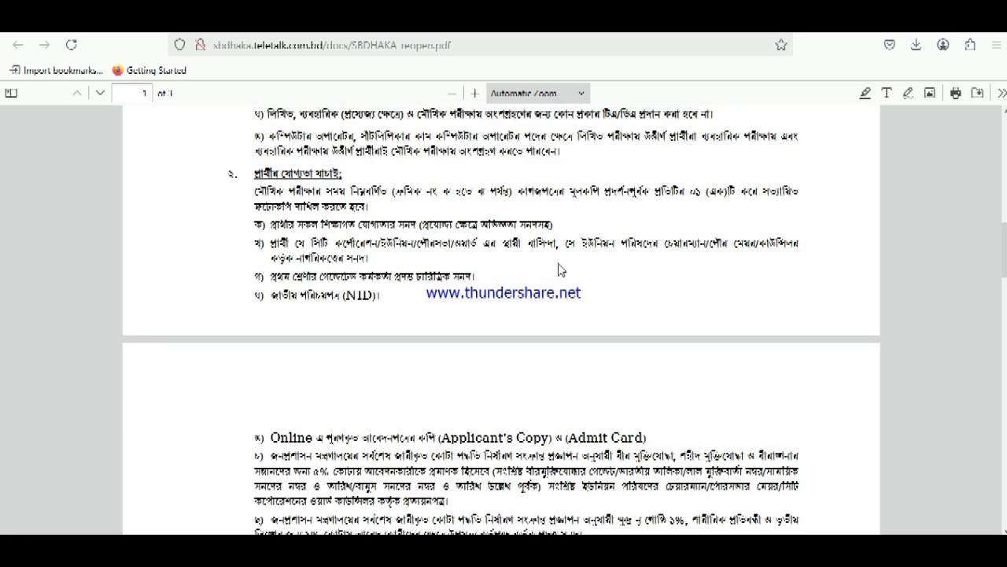
pyautogui.scroll(-10, 561, 269)
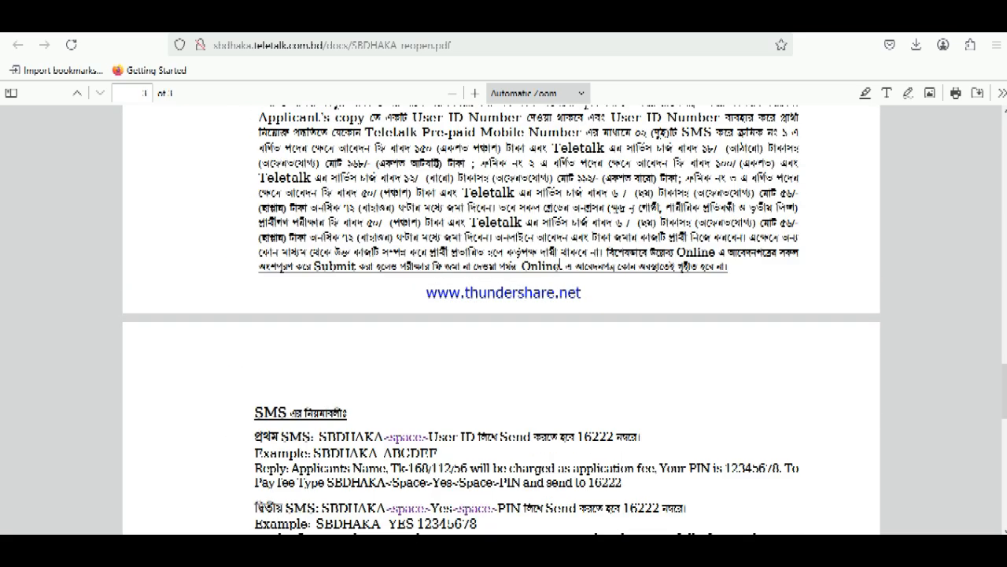
pyautogui.scroll(-6, 560, 266)
pyautogui.scroll(10, 560, 268)
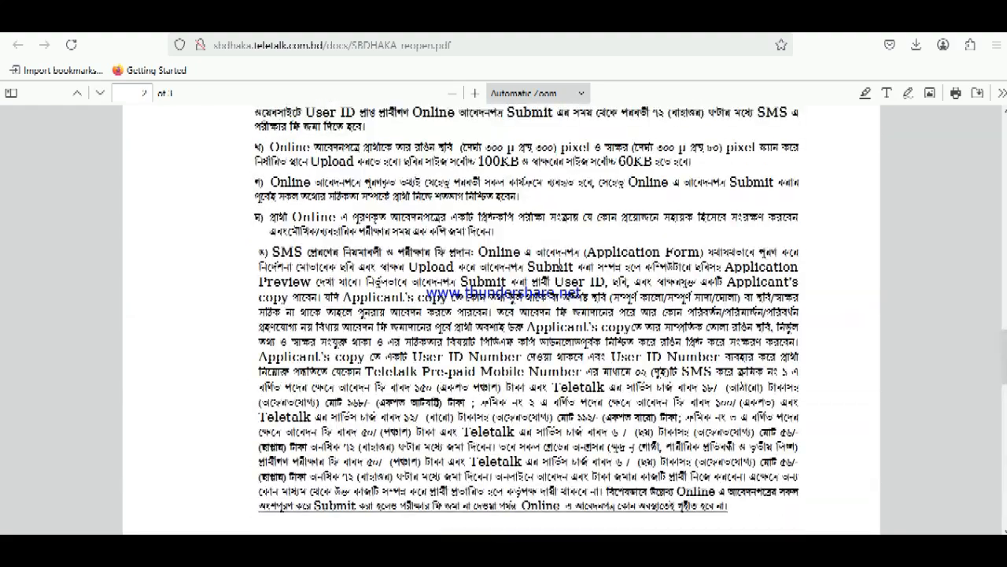
pyautogui.scroll(5, 559, 267)
# - Switch to Chrome and look over the SR TIS BD YouTube channel's header and its popular videos
pyautogui.click(715, 33)
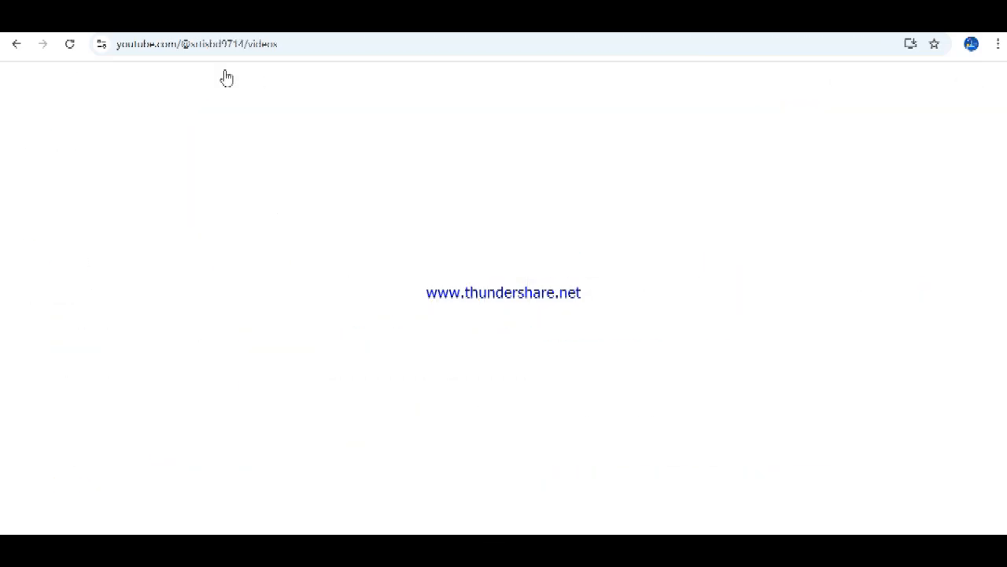
pyautogui.scroll(-3, 533, 315)
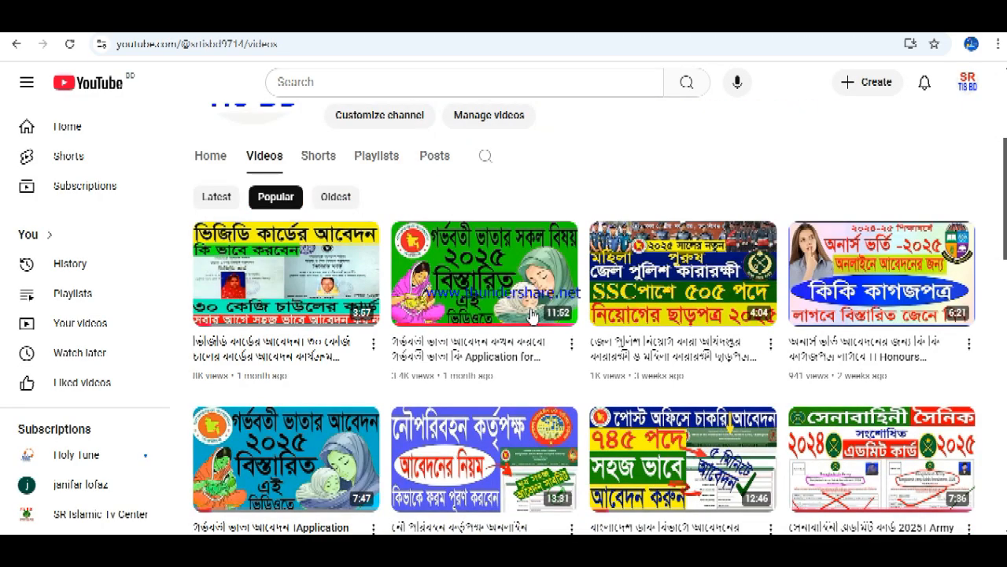
pyautogui.scroll(3, 533, 315)
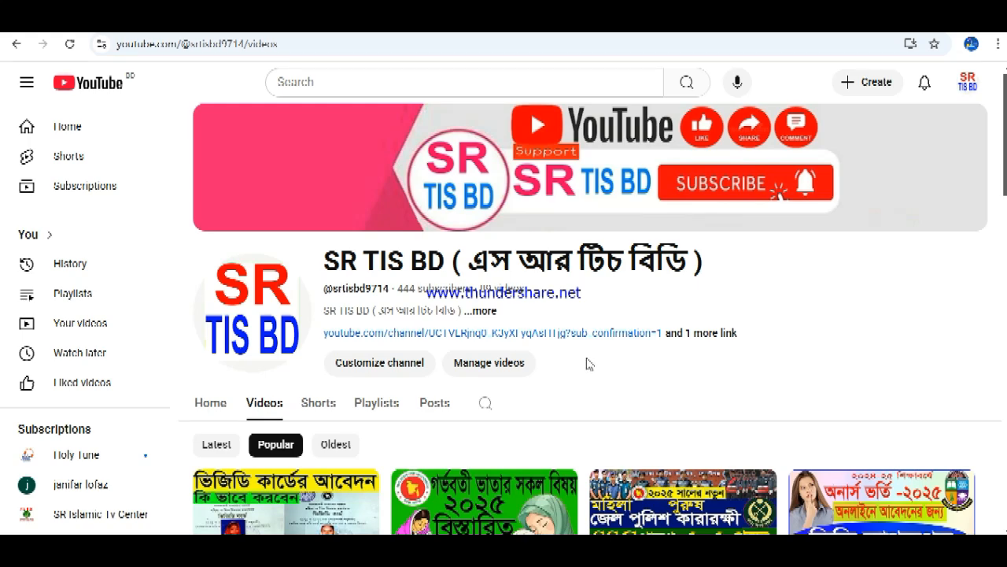
pyautogui.scroll(-3, 587, 364)
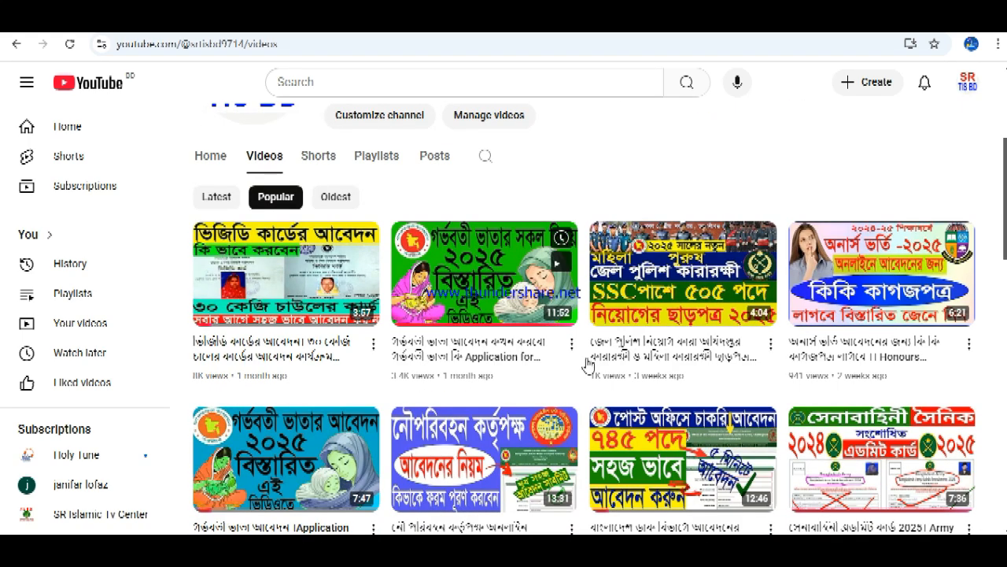
pyautogui.scroll(3, 587, 364)
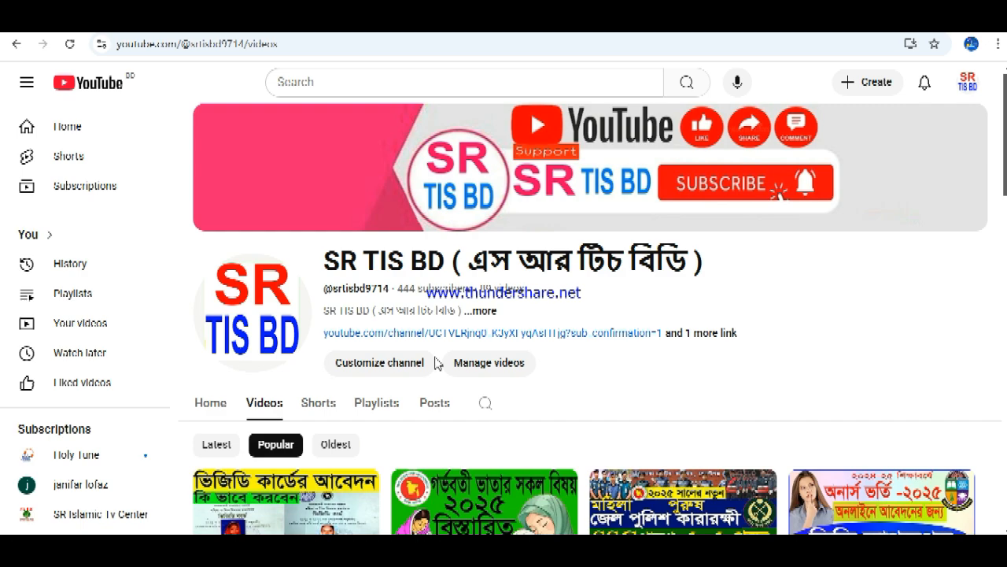
pyautogui.scroll(-3, 440, 364)
pyautogui.scroll(3, 403, 350)
pyautogui.scroll(-3, 488, 398)
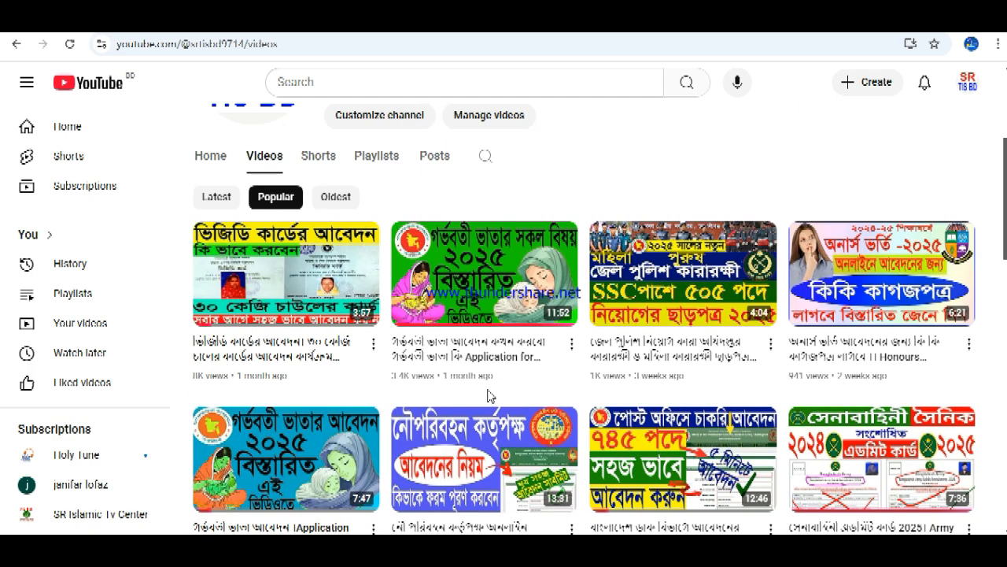
pyautogui.scroll(3, 488, 396)
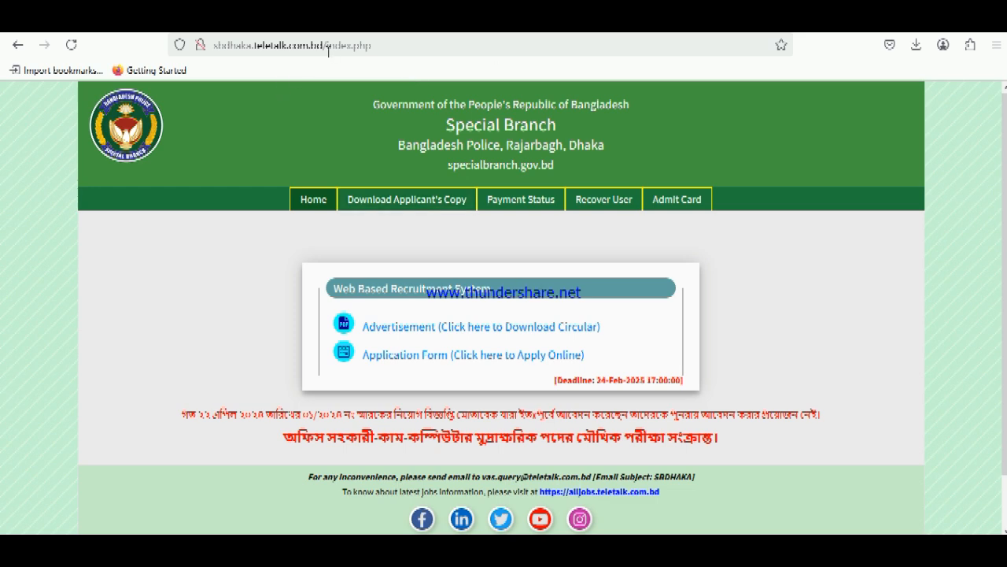
# - In Firefox, load sbdhaka.teletalk.com.bd/index.php and open the online application form link
pyautogui.click(294, 48)
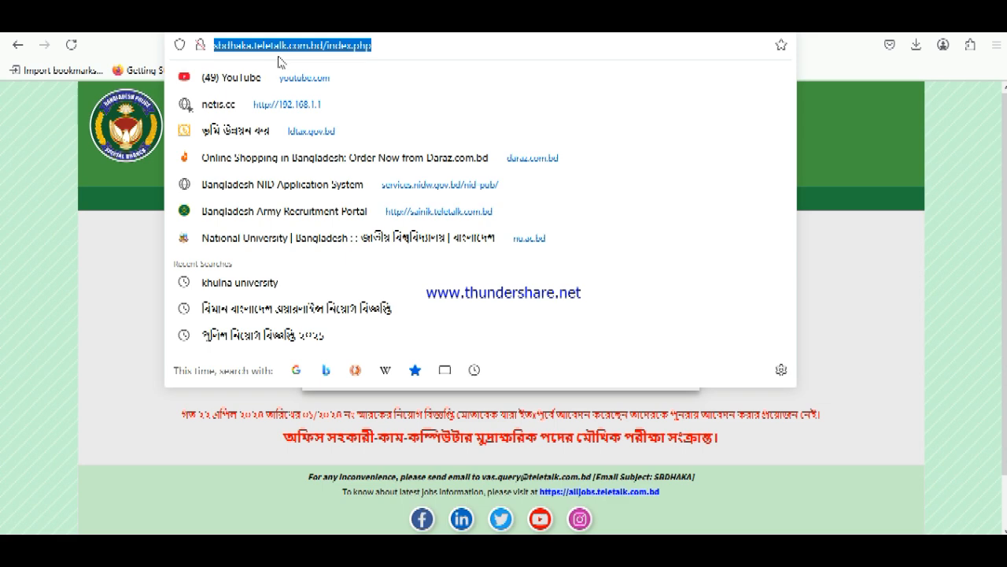
pyautogui.click(388, 45)
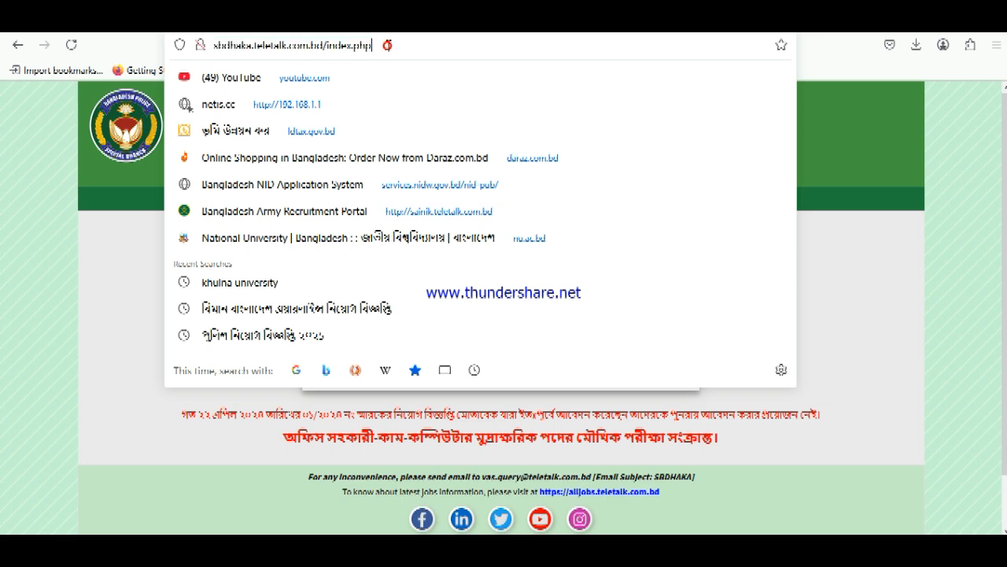
pyautogui.press('Return')
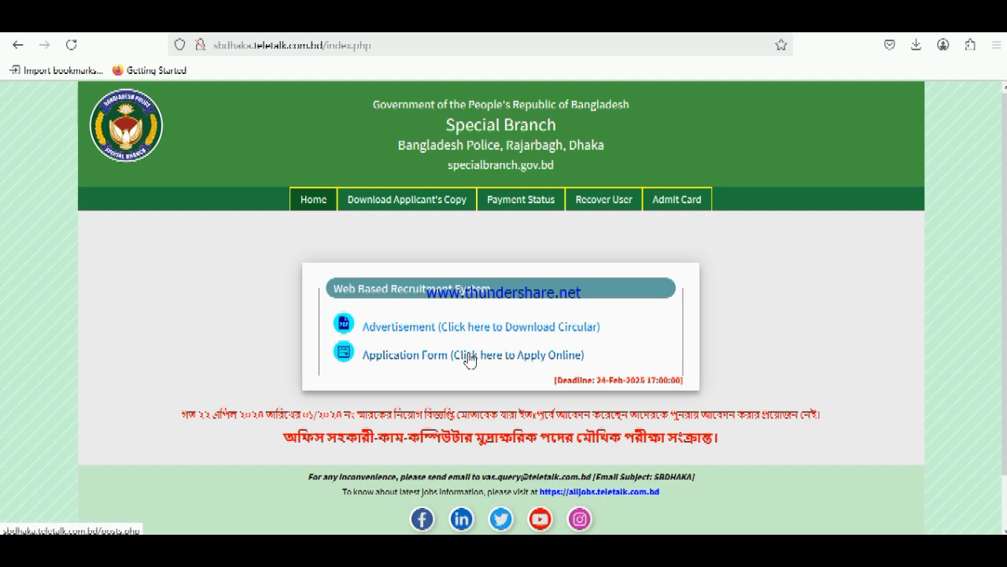
pyautogui.click(446, 354)
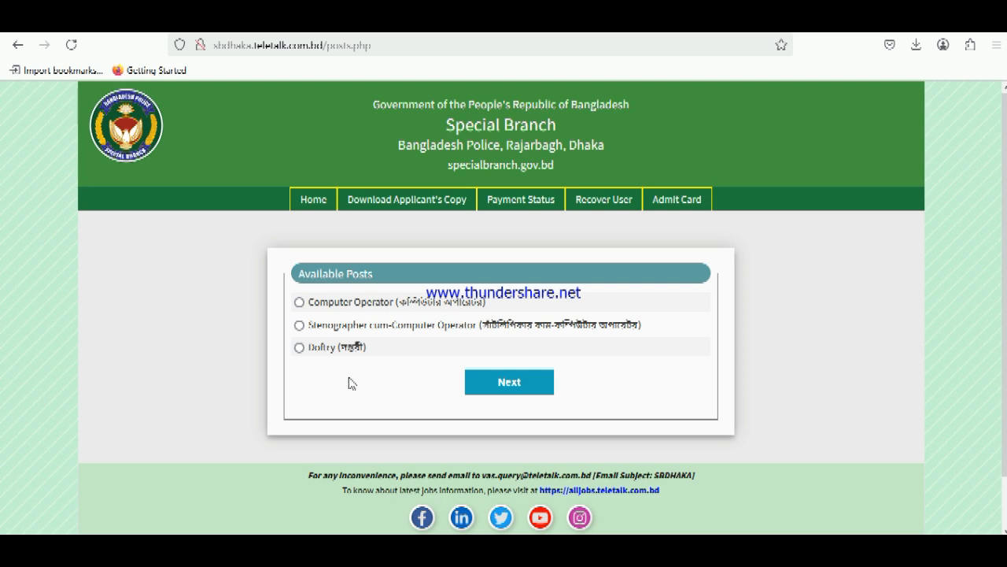
# - Choose Doftry from the available posts and continue to the premium membership question
pyautogui.moveTo(345, 380); pyautogui.dragTo(340, 302)
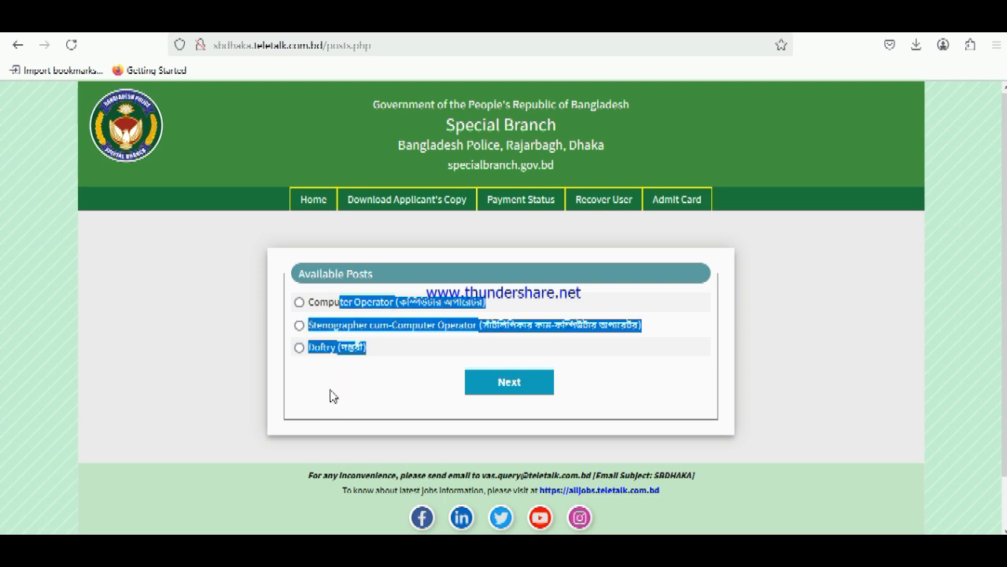
pyautogui.click(376, 387)
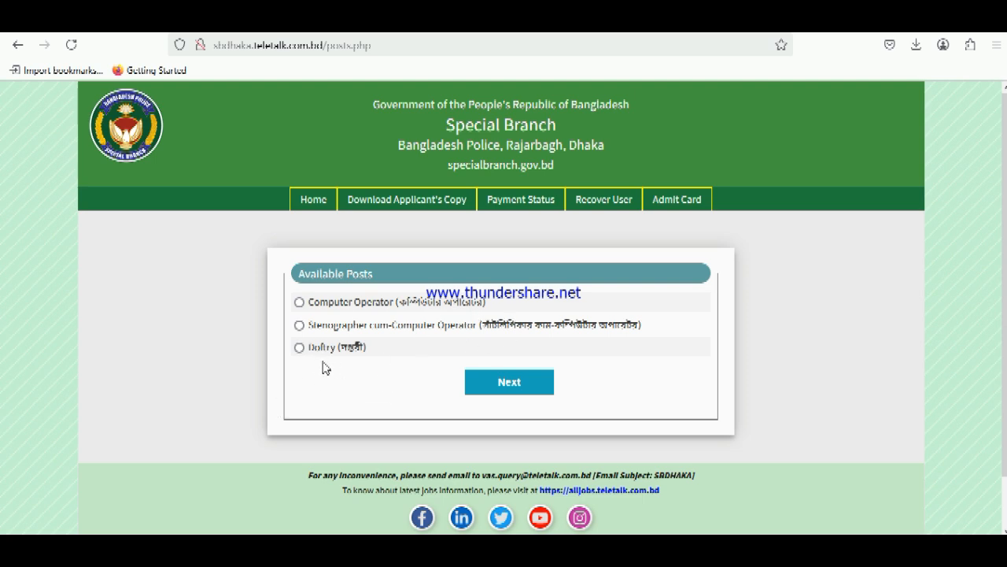
pyautogui.click(299, 348)
pyautogui.click(517, 384)
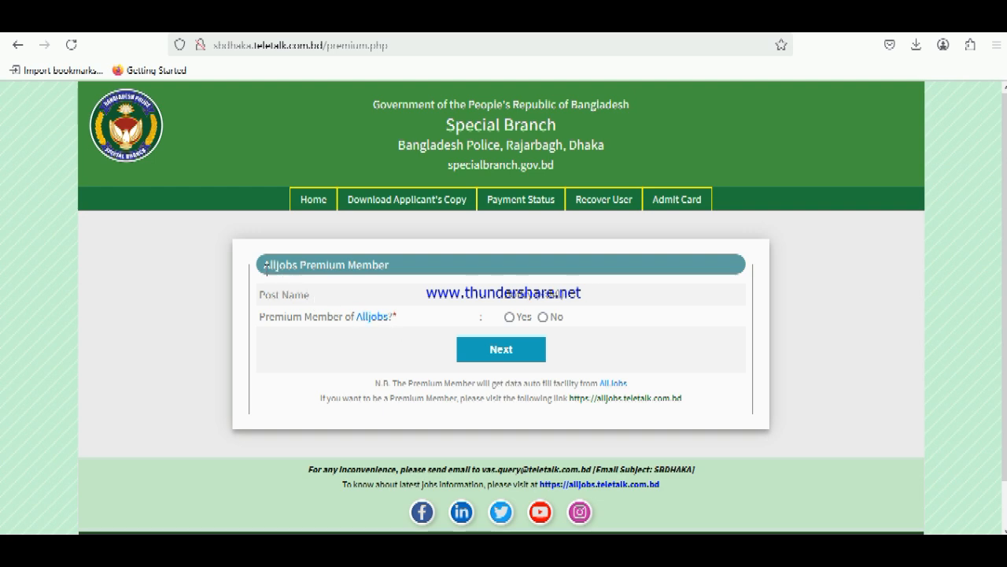
# - Proceed past the Alljobs premium member question to the blank application form
pyautogui.moveTo(267, 268); pyautogui.dragTo(438, 275)
pyautogui.click(430, 288)
pyautogui.click(508, 357)
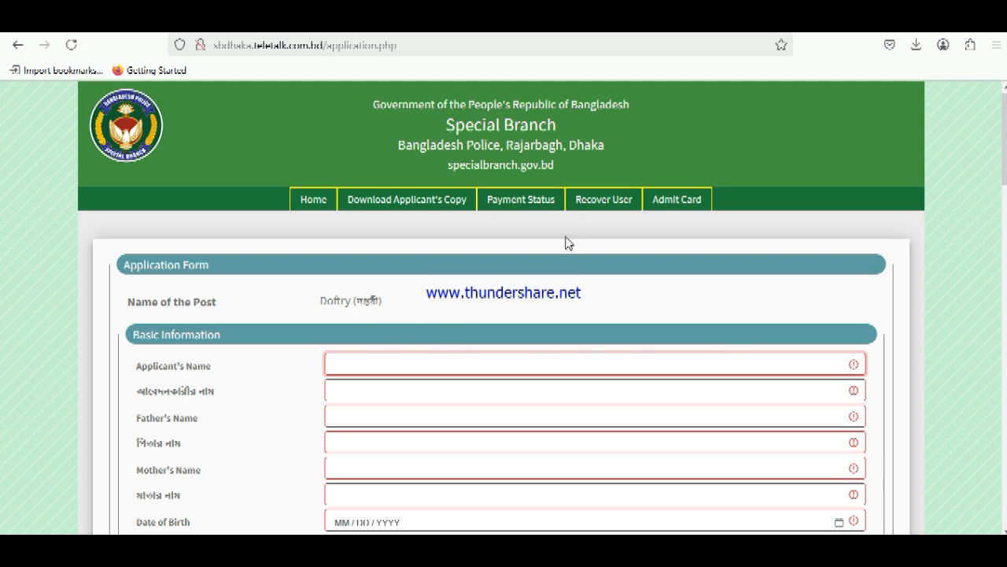
# - Look through the whole blank application form, from basic information and addresses to education levels, security code and declaration
pyautogui.click(454, 365)
pyautogui.click(662, 320)
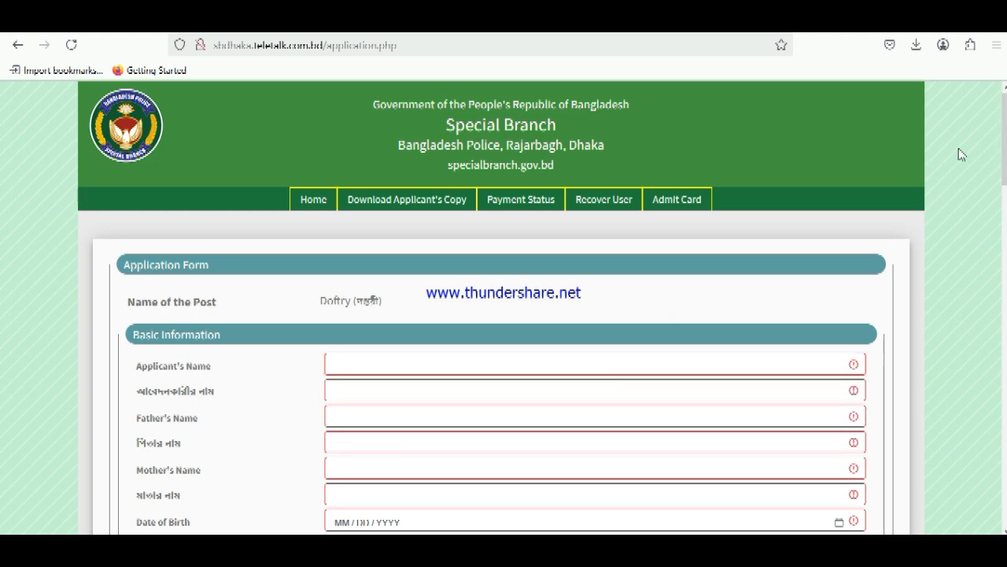
pyautogui.scroll(-20, 982, 378)
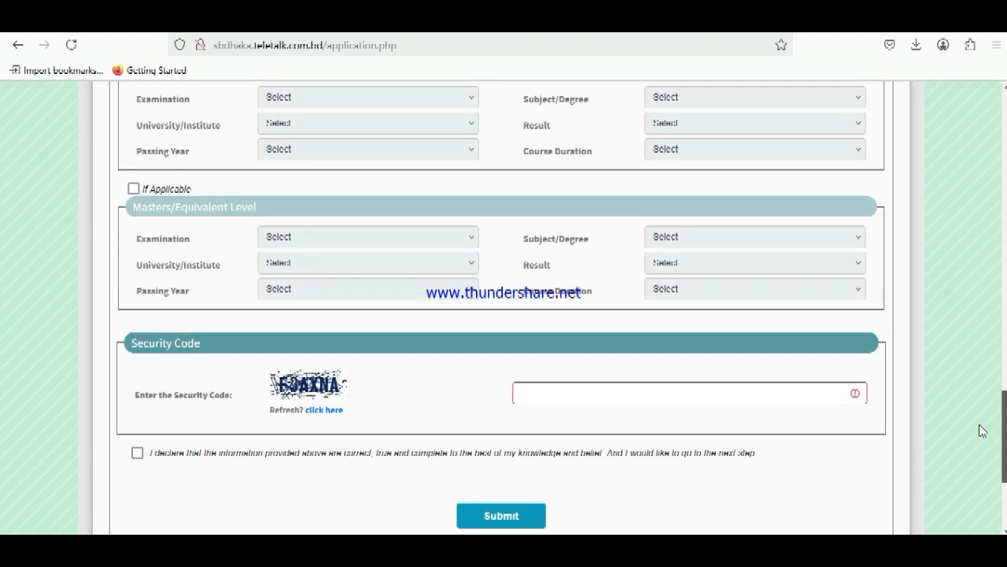
pyautogui.scroll(-2, 982, 456)
pyautogui.moveTo(1003, 472); pyautogui.dragTo(1005, 192)
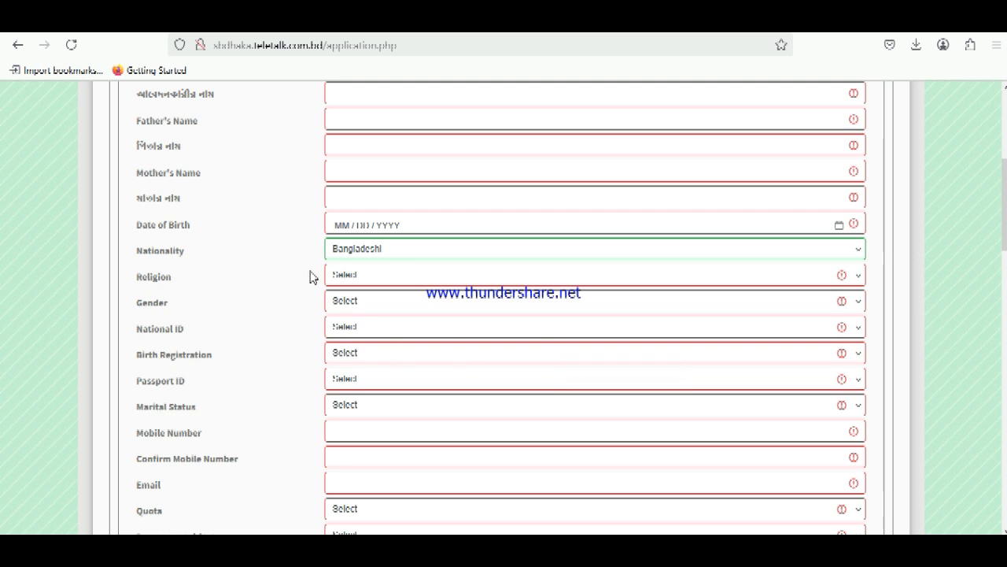
pyautogui.scroll(-3, 498, 369)
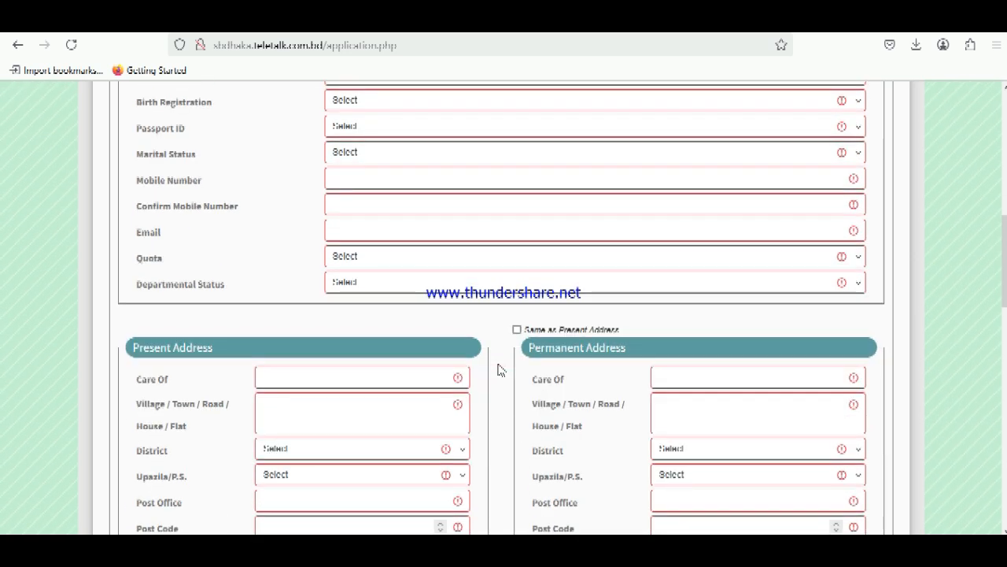
pyautogui.scroll(-3, 498, 369)
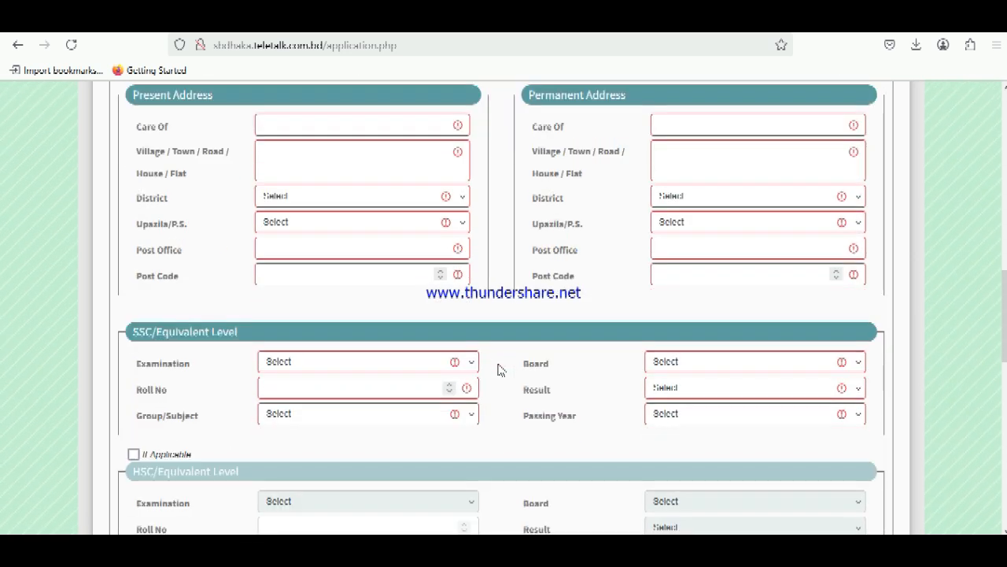
pyautogui.scroll(-7, 498, 369)
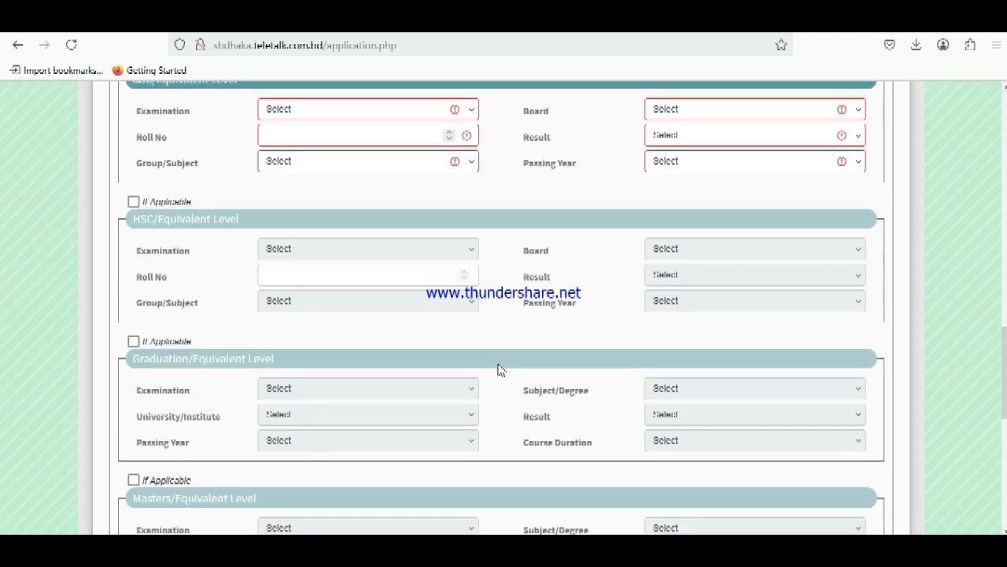
pyautogui.scroll(20, 498, 366)
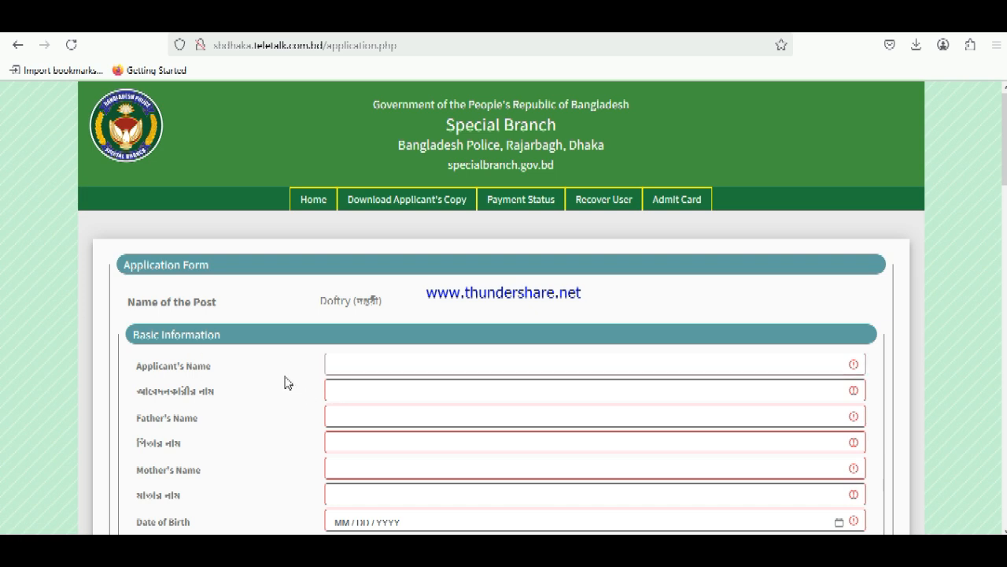
# - Go through the applicant's, father's and mother's name fields, each in its English and Bangla version
pyautogui.scroll(-2, 483, 175)
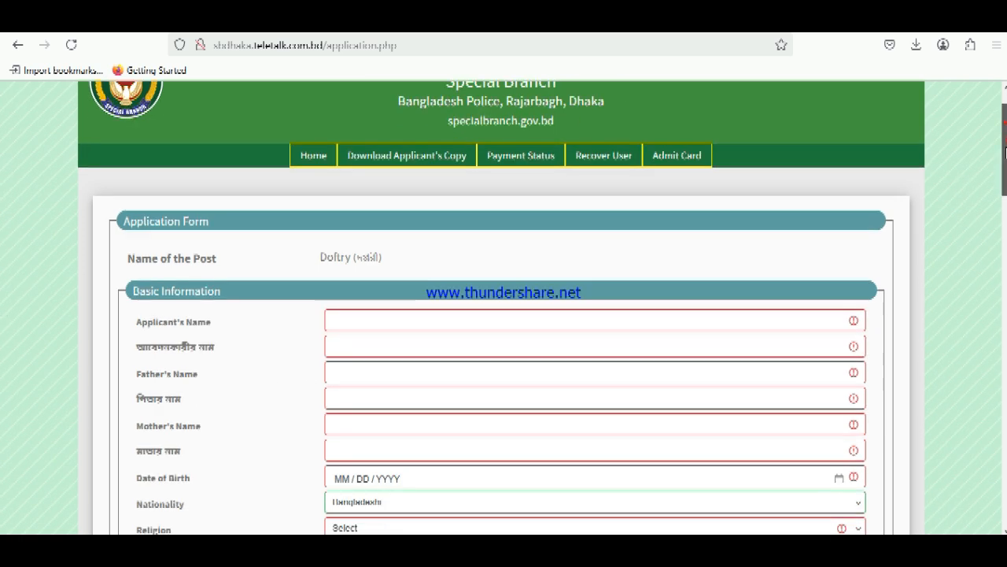
pyautogui.click(334, 233)
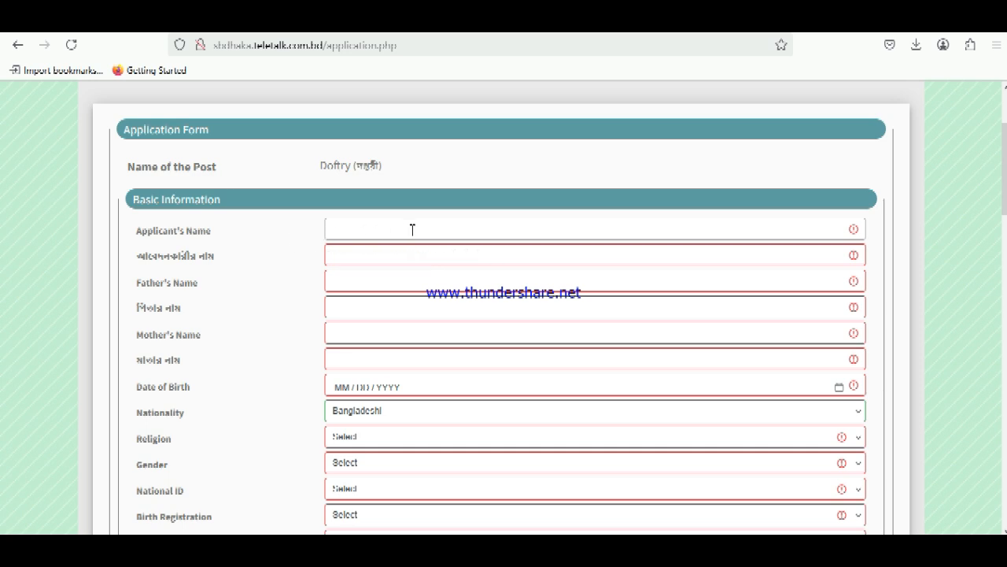
pyautogui.moveTo(162, 235); pyautogui.dragTo(227, 238)
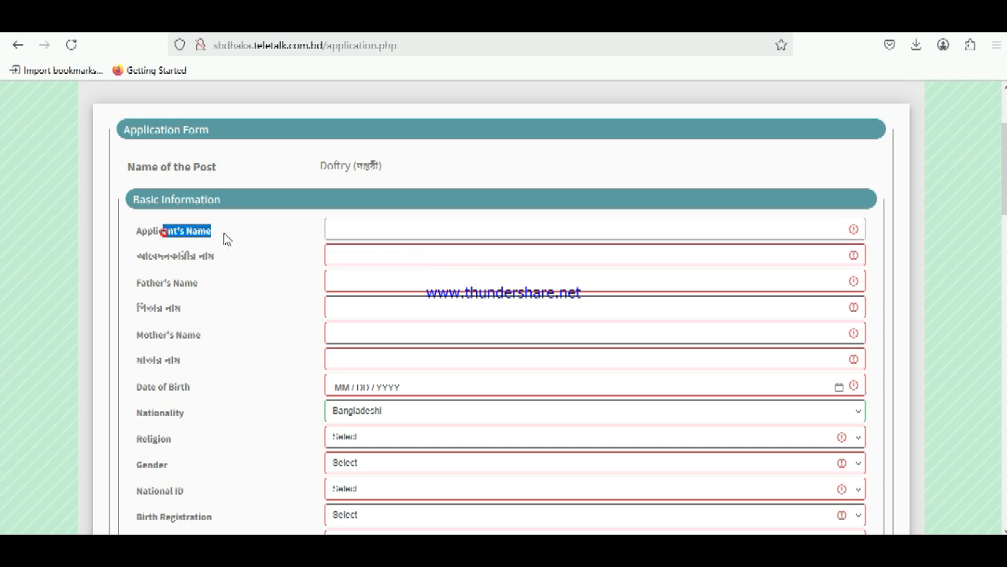
pyautogui.click(240, 235)
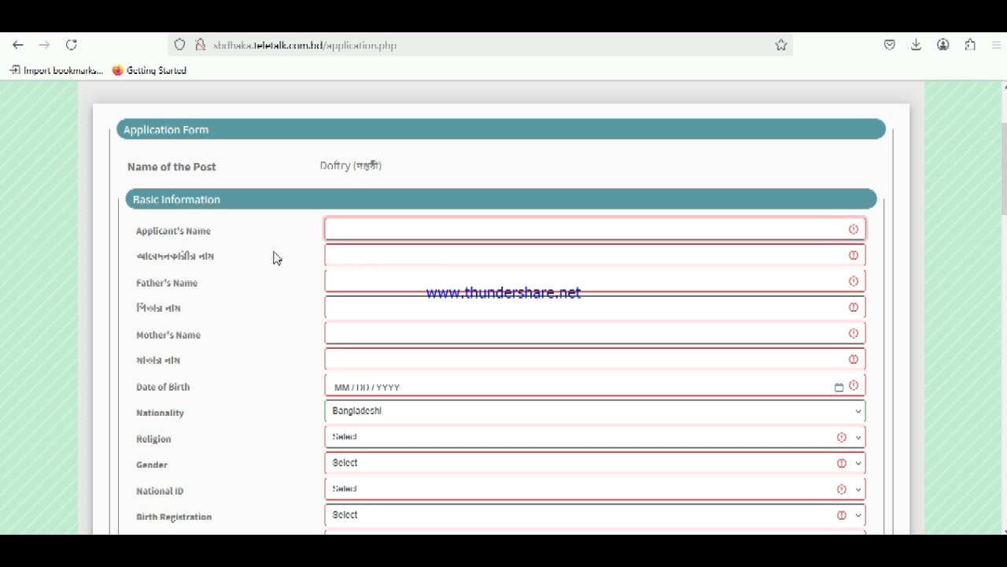
pyautogui.moveTo(163, 232); pyautogui.dragTo(285, 234)
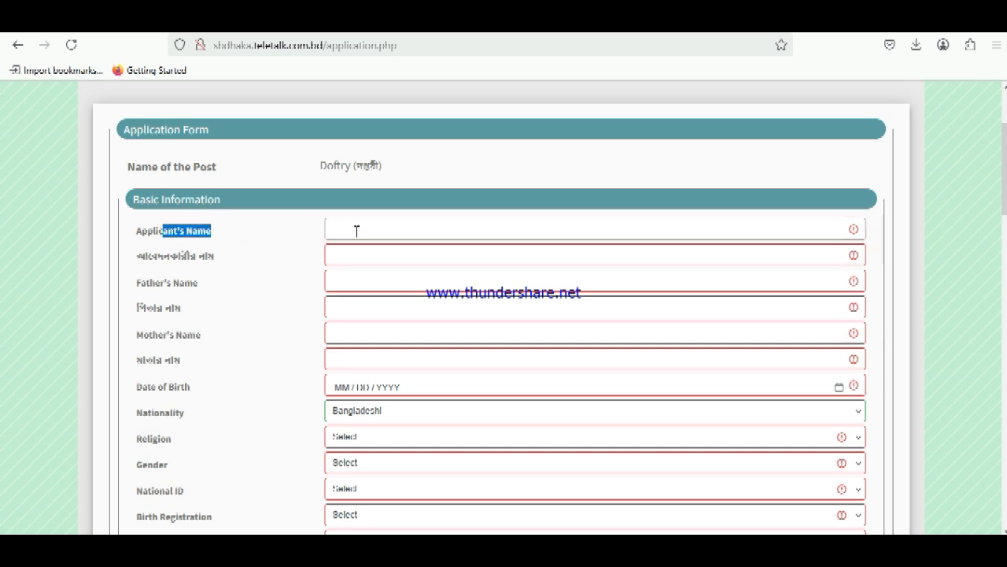
pyautogui.click(284, 235)
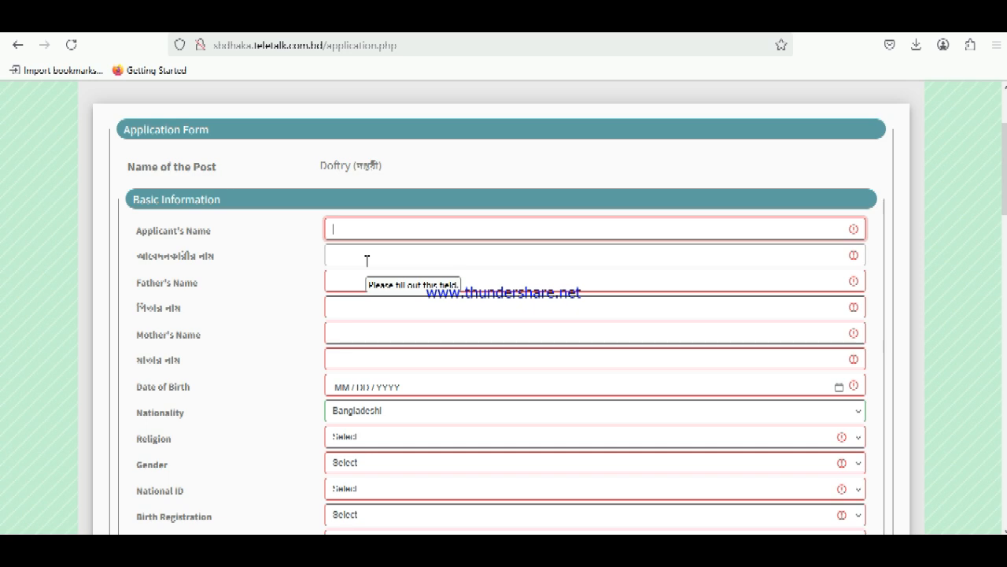
pyautogui.moveTo(135, 283); pyautogui.dragTo(206, 288)
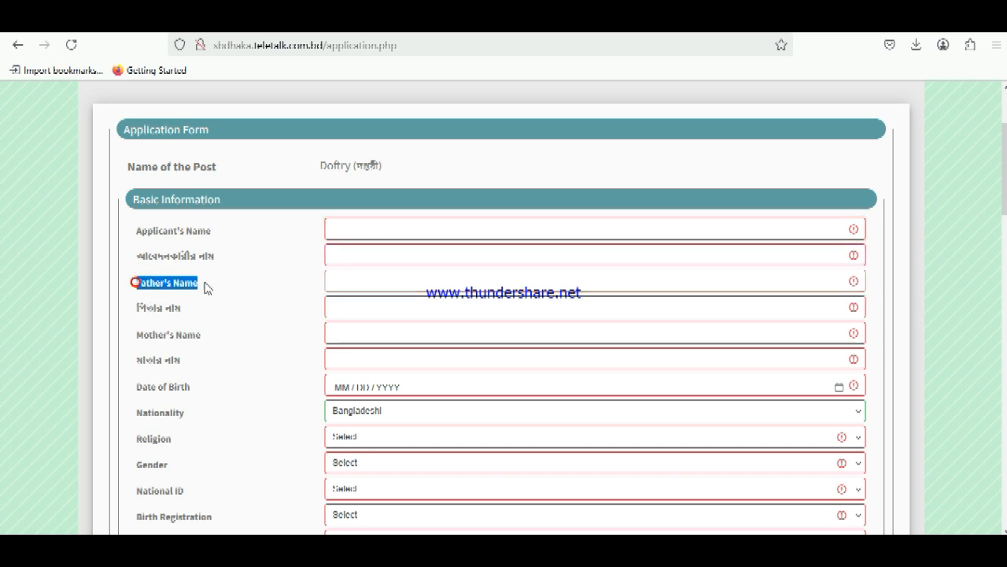
pyautogui.click(342, 284)
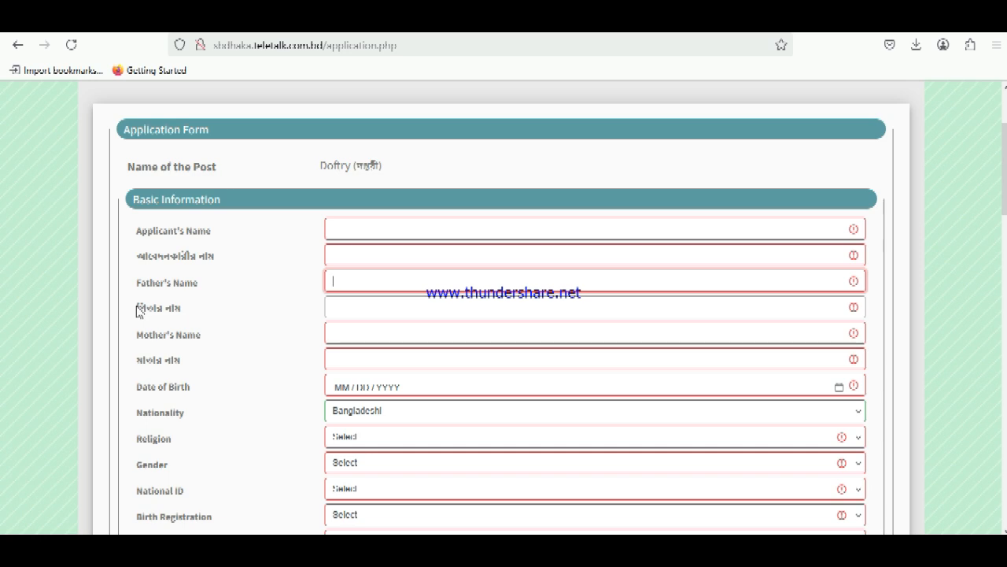
pyautogui.moveTo(136, 308); pyautogui.dragTo(252, 310)
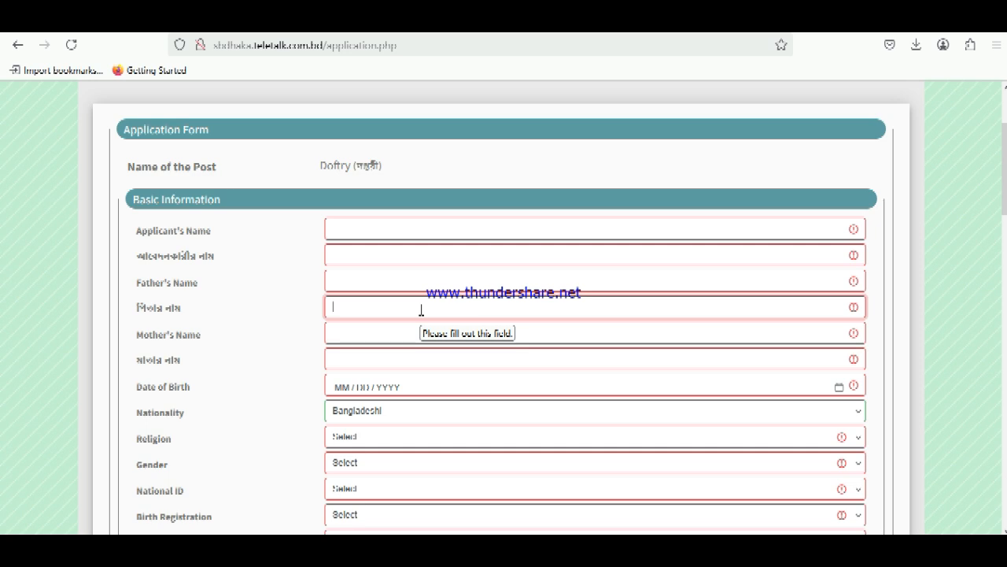
pyautogui.moveTo(142, 335); pyautogui.dragTo(224, 340)
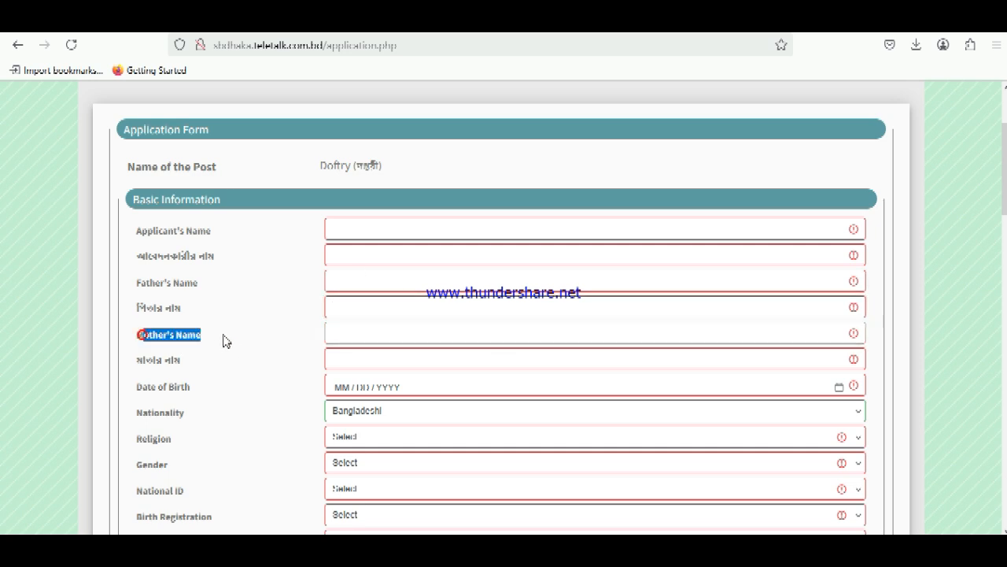
pyautogui.click(225, 337)
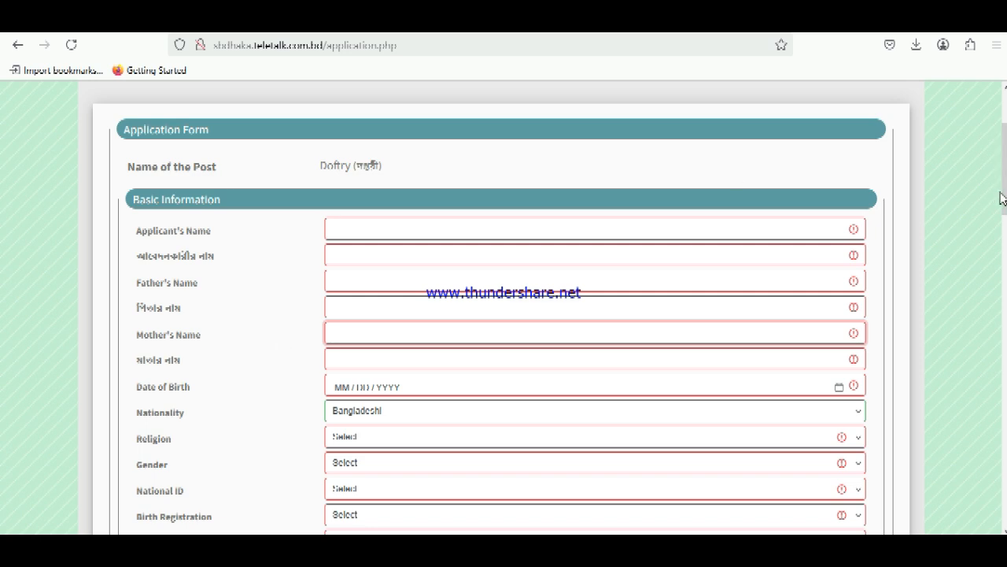
pyautogui.moveTo(1004, 169); pyautogui.dragTo(1005, 200)
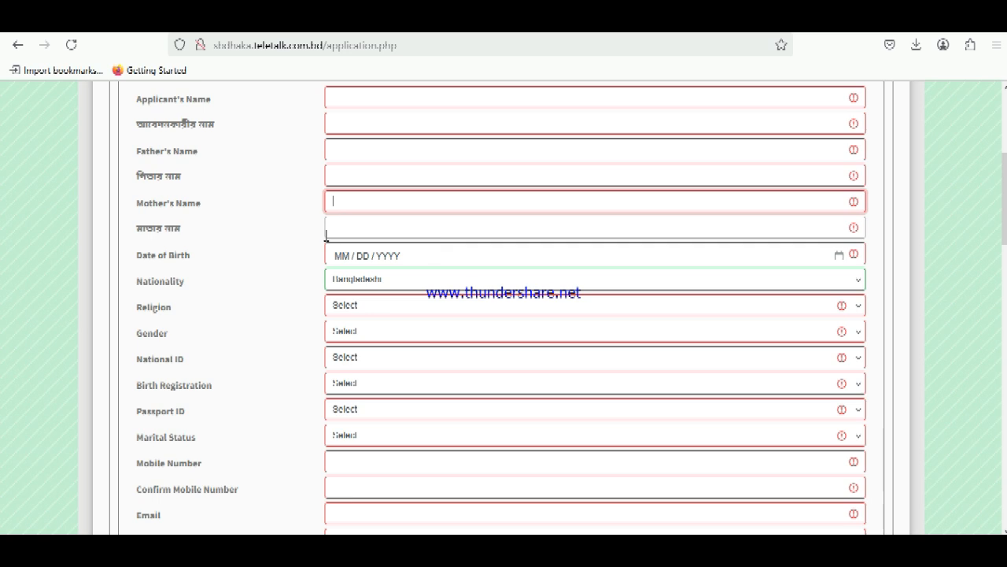
pyautogui.moveTo(136, 229); pyautogui.dragTo(203, 236)
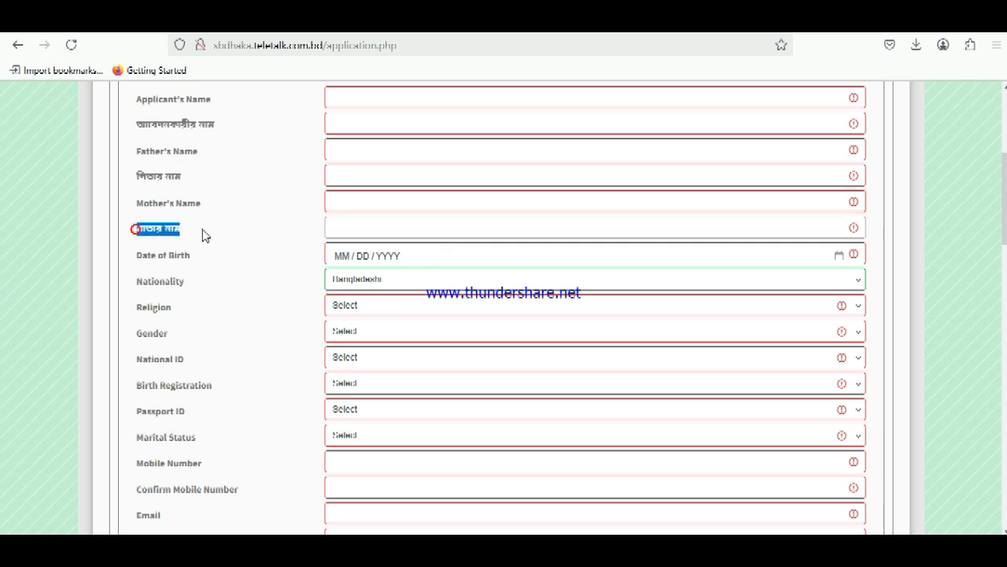
pyautogui.click(332, 224)
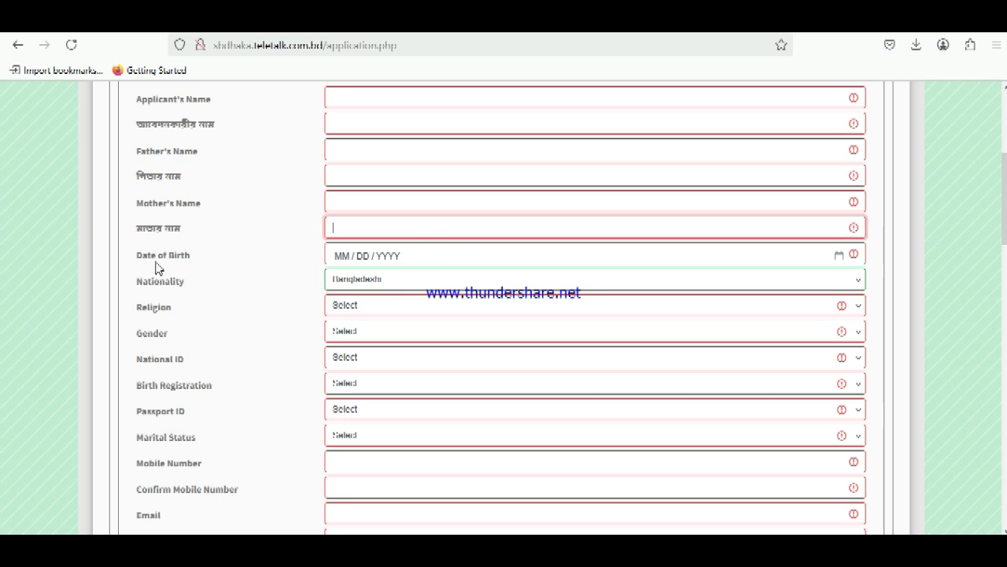
# - Examine the month, day and year parts of the Date of Birth field and the Nationality selection
pyautogui.click(338, 260)
pyautogui.click(363, 258)
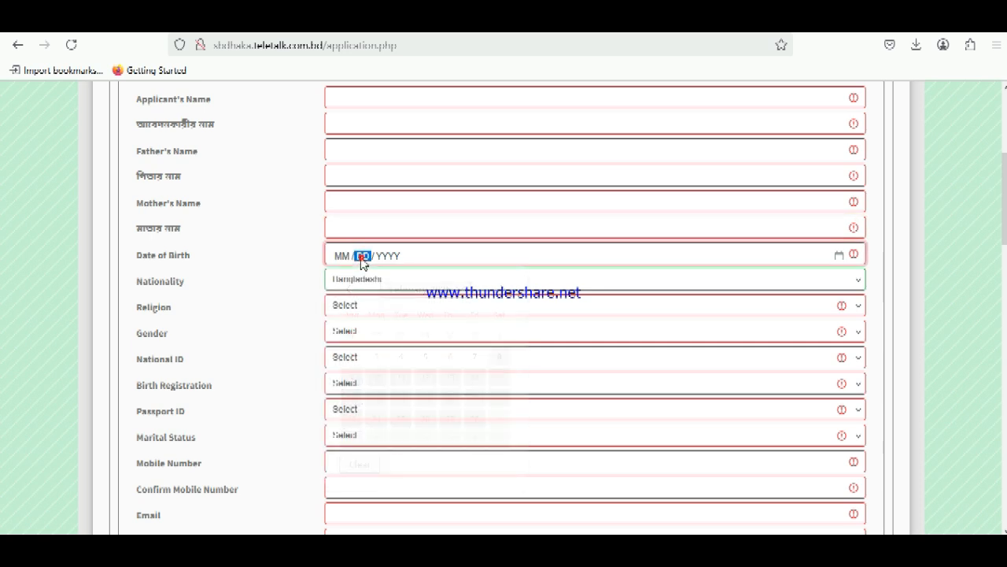
pyautogui.click(386, 256)
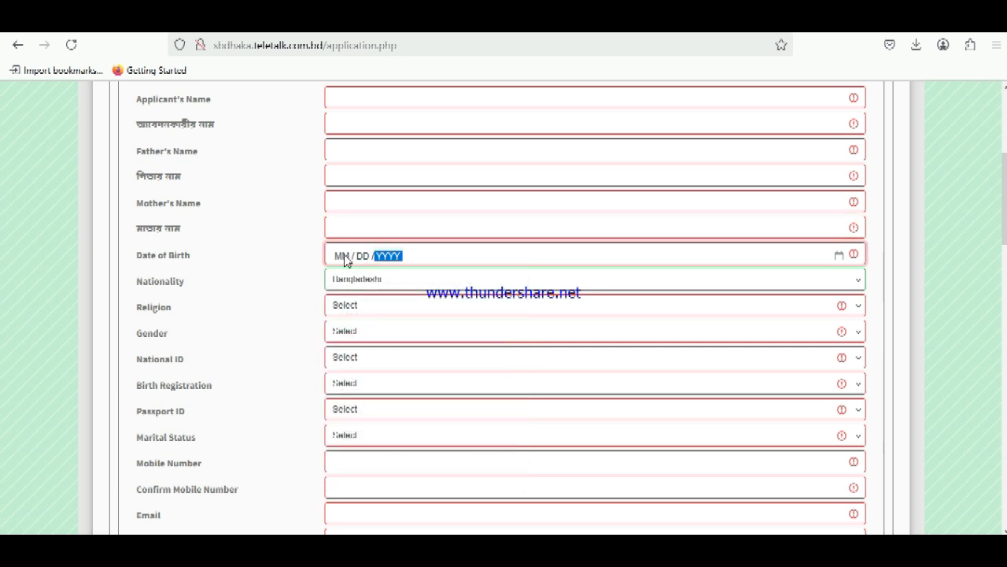
pyautogui.click(343, 260)
pyautogui.click(362, 258)
pyautogui.click(398, 260)
pyautogui.moveTo(137, 281); pyautogui.dragTo(312, 281)
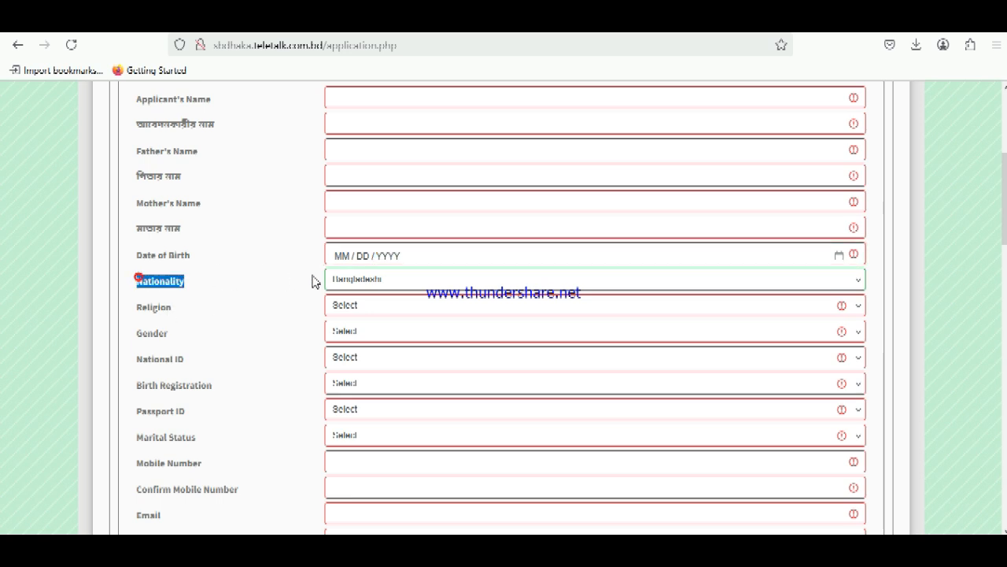
pyautogui.click(385, 285)
pyautogui.click(385, 285)
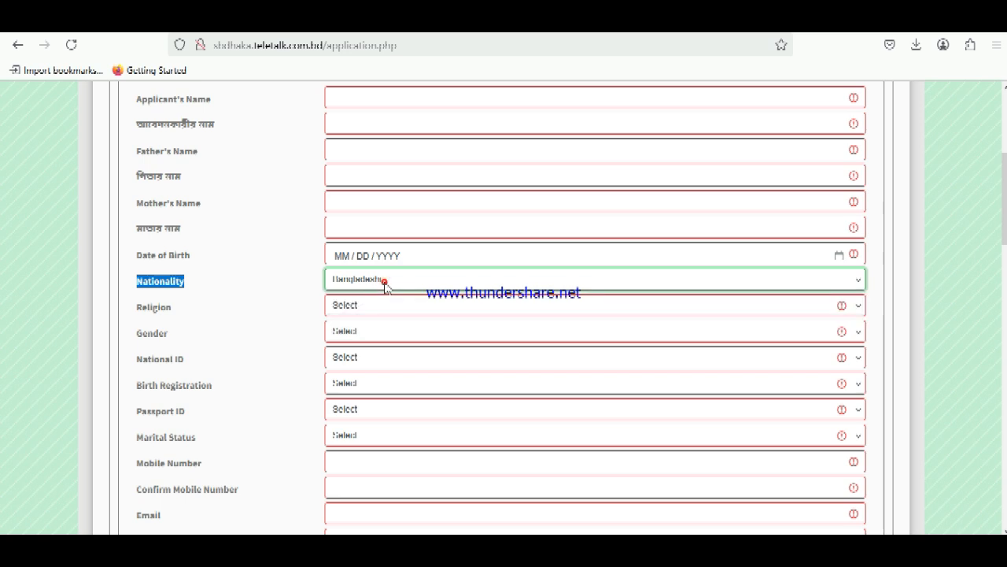
pyautogui.click(385, 285)
pyautogui.click(385, 285)
# - Set the applicant's religion to Islam and the gender to Male
pyautogui.doubleClick(135, 309)
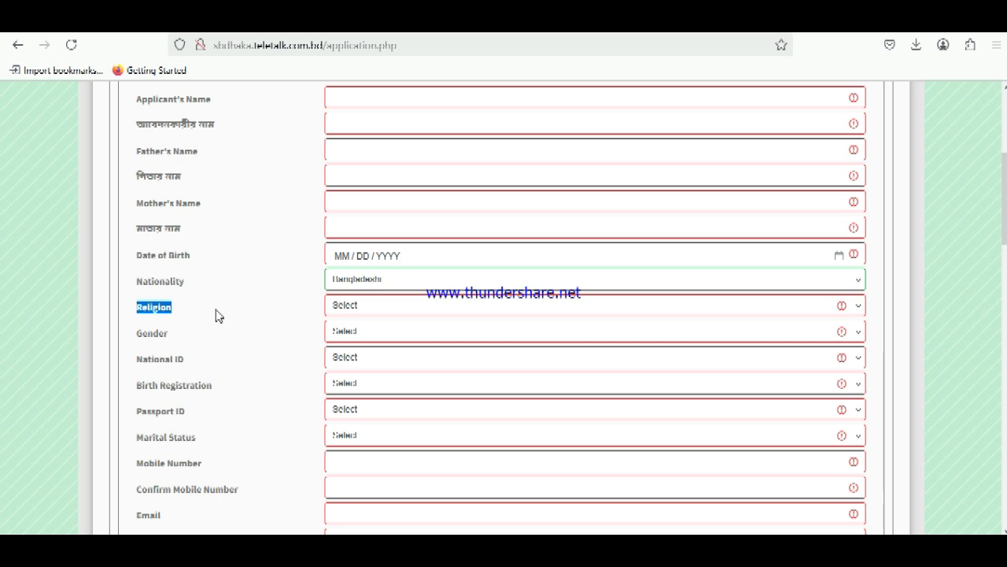
pyautogui.click(356, 308)
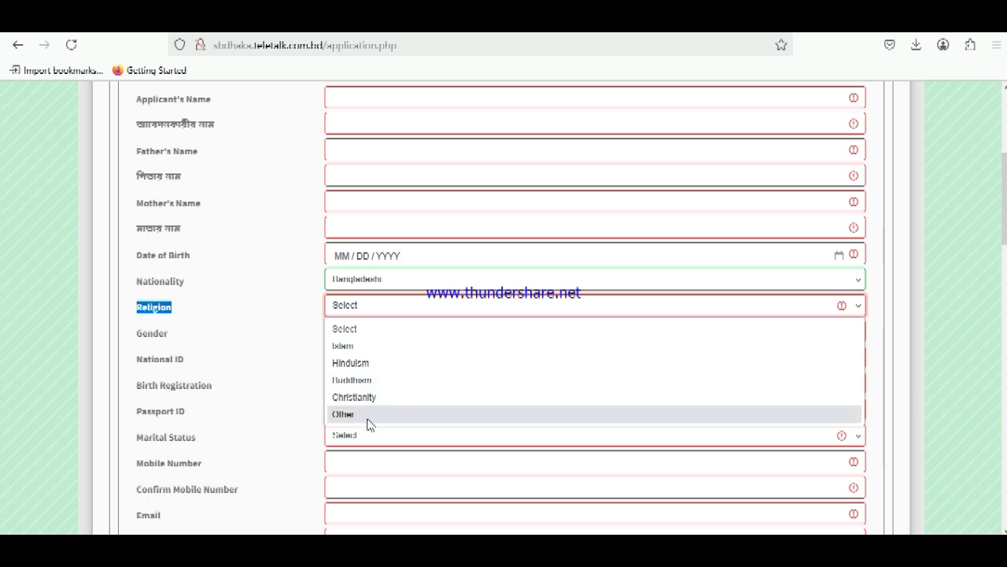
pyautogui.click(347, 344)
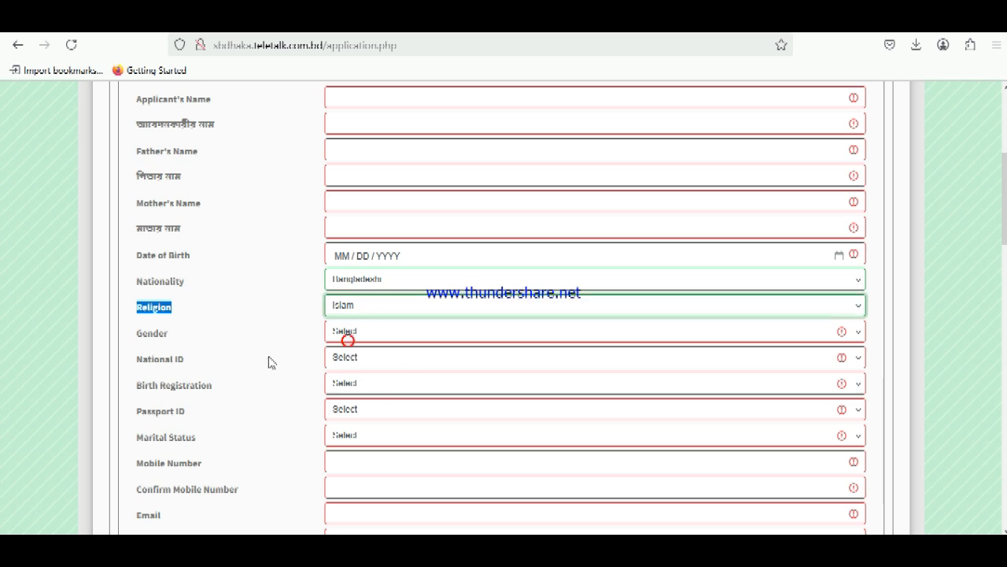
pyautogui.moveTo(132, 339); pyautogui.dragTo(190, 344)
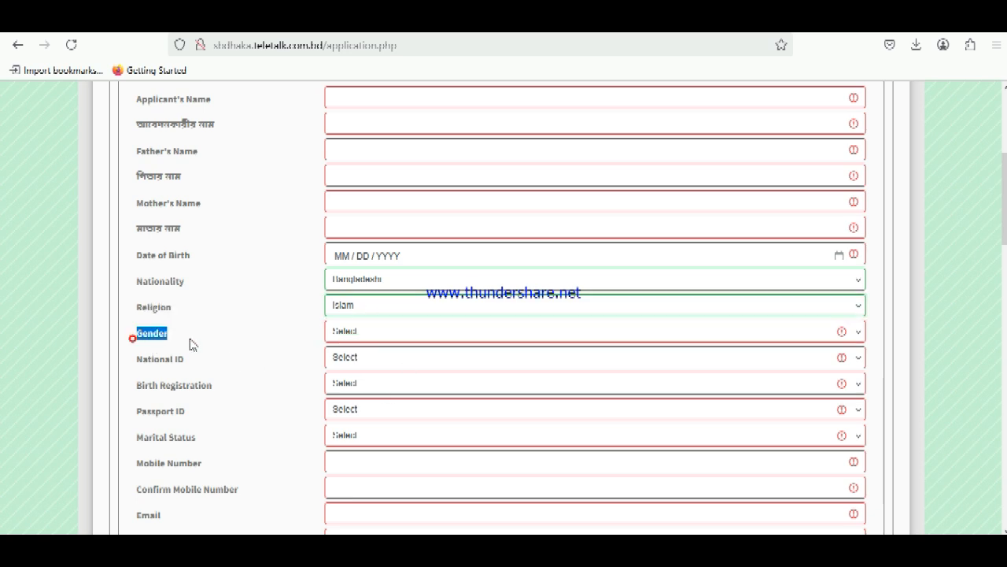
pyautogui.click(363, 336)
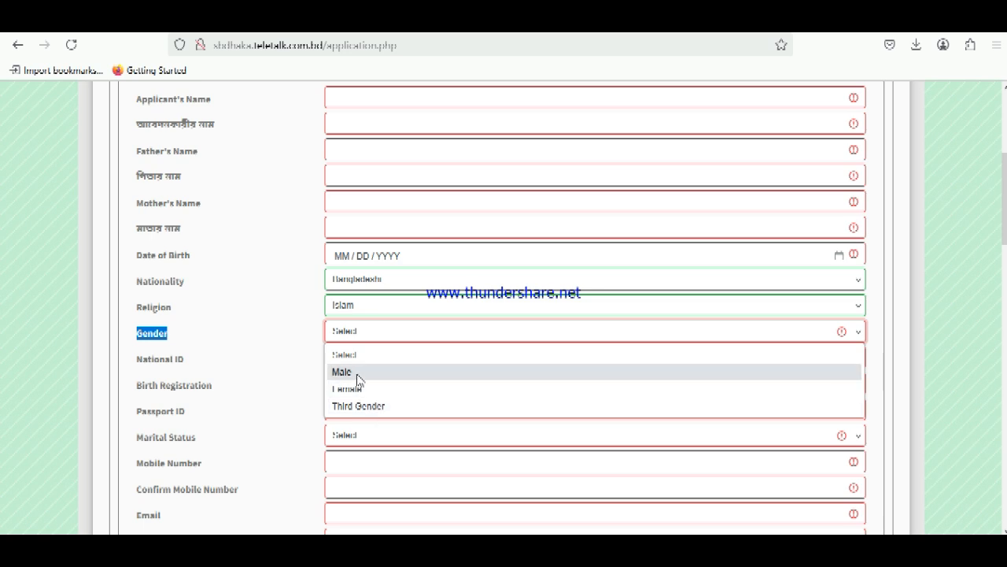
pyautogui.click(358, 373)
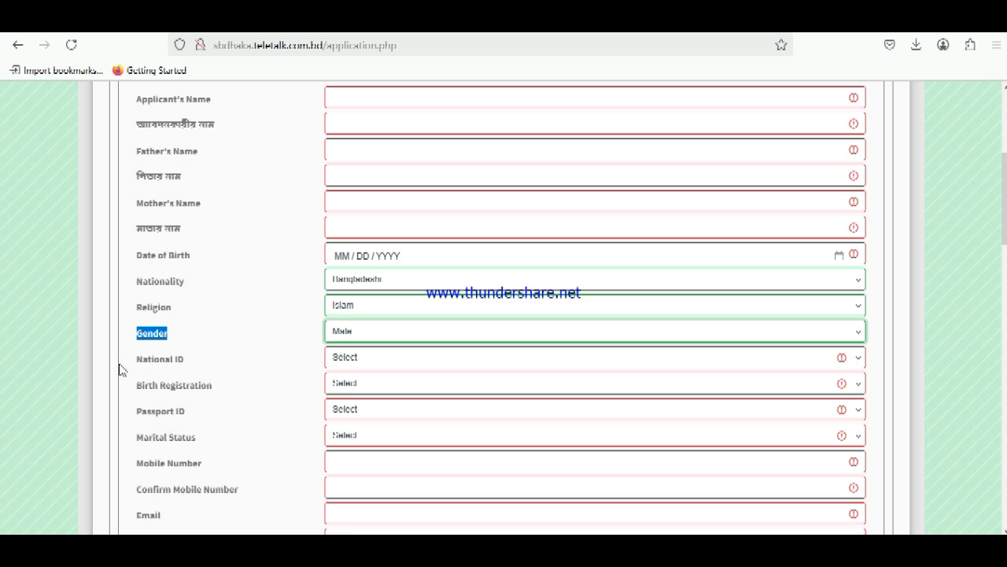
# - Set National ID to Yes and place the cursor in the empty National ID Number field
pyautogui.moveTo(135, 363); pyautogui.dragTo(207, 362)
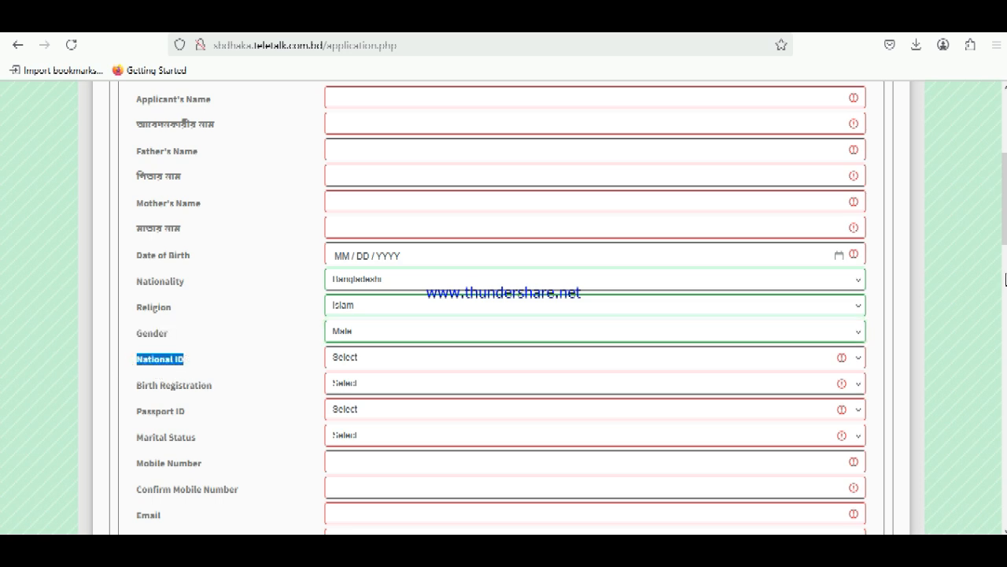
pyautogui.moveTo(1005, 203); pyautogui.dragTo(1005, 247)
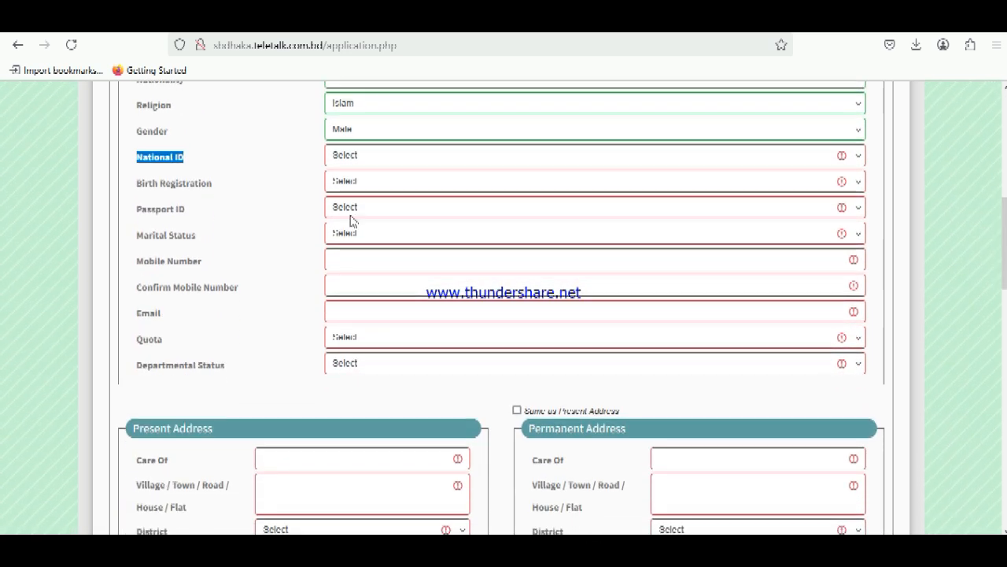
pyautogui.click(351, 156)
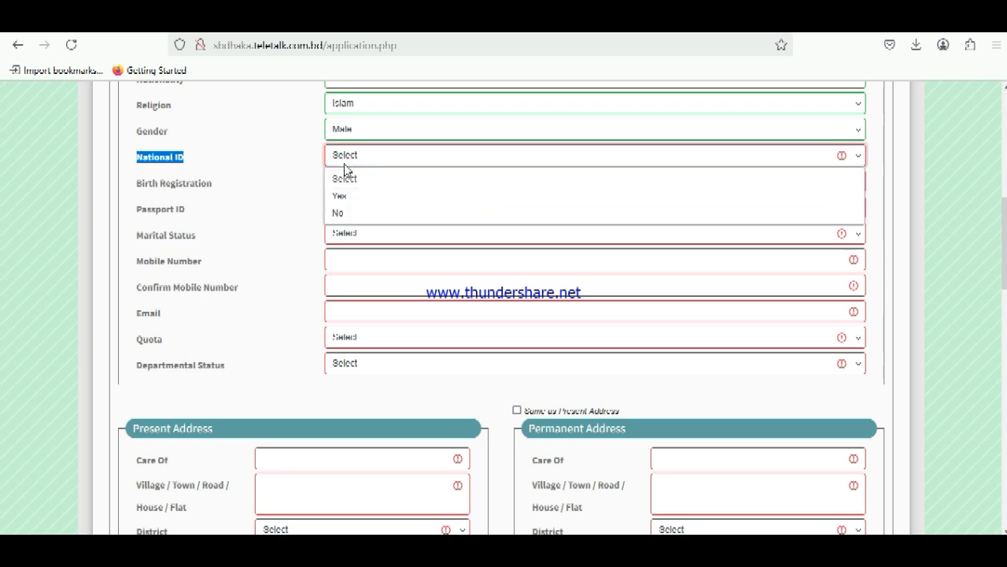
pyautogui.click(350, 197)
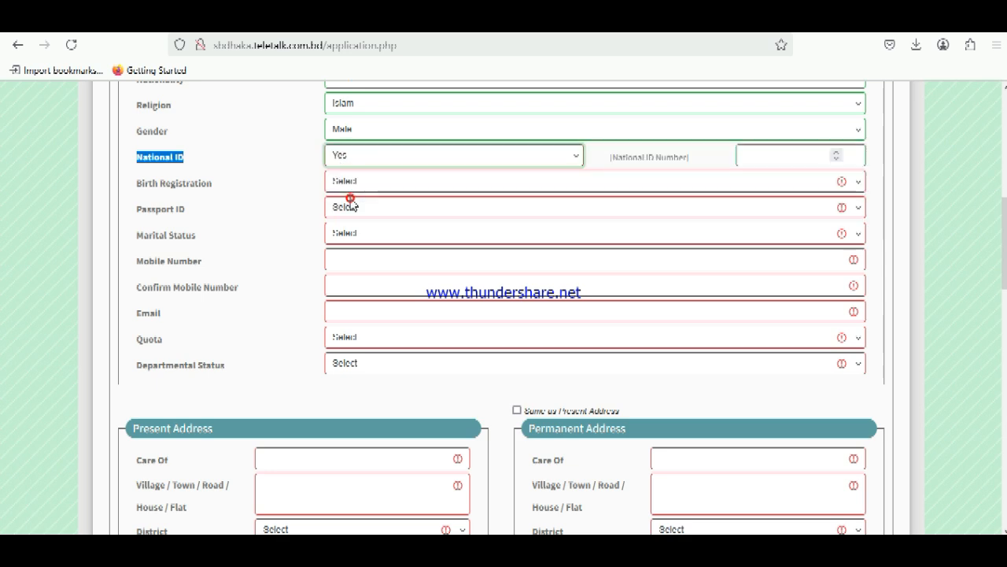
pyautogui.click(773, 155)
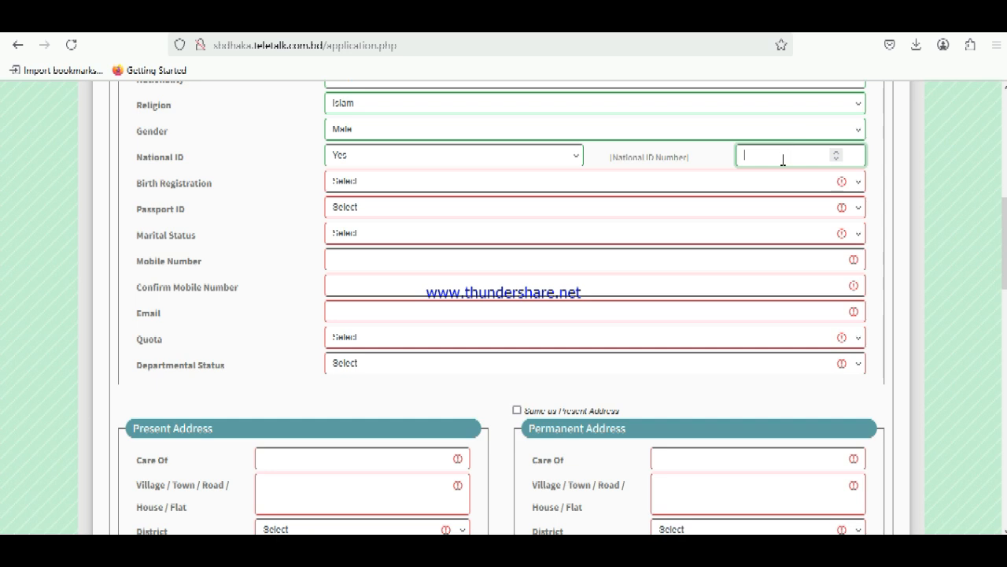
pyautogui.click(783, 159)
pyautogui.click(782, 159)
pyautogui.click(782, 160)
# - Set National ID to No and Birth Registration to Yes, placing the cursor in the Birth Registration Number field
pyautogui.click(417, 162)
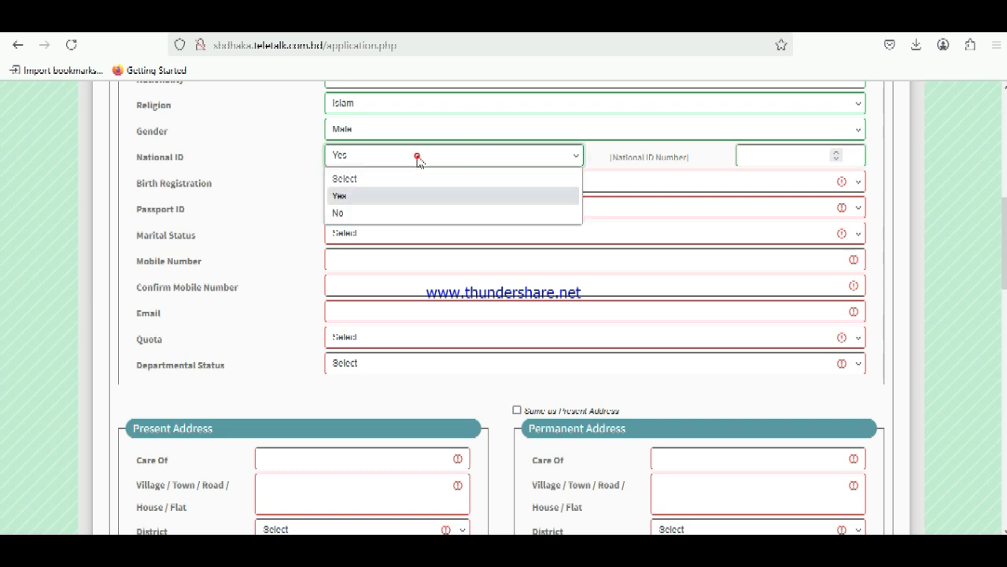
pyautogui.click(358, 212)
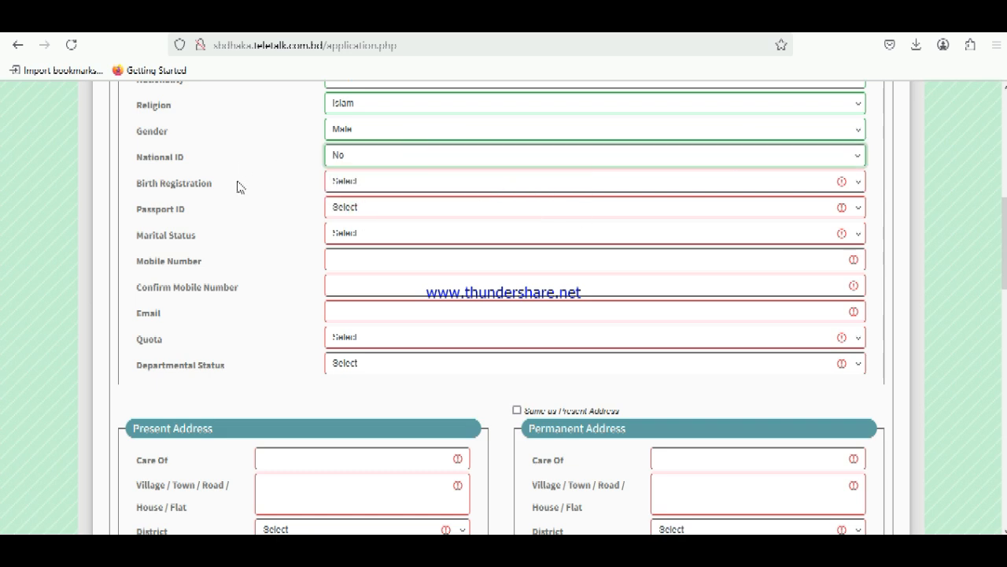
pyautogui.click(371, 182)
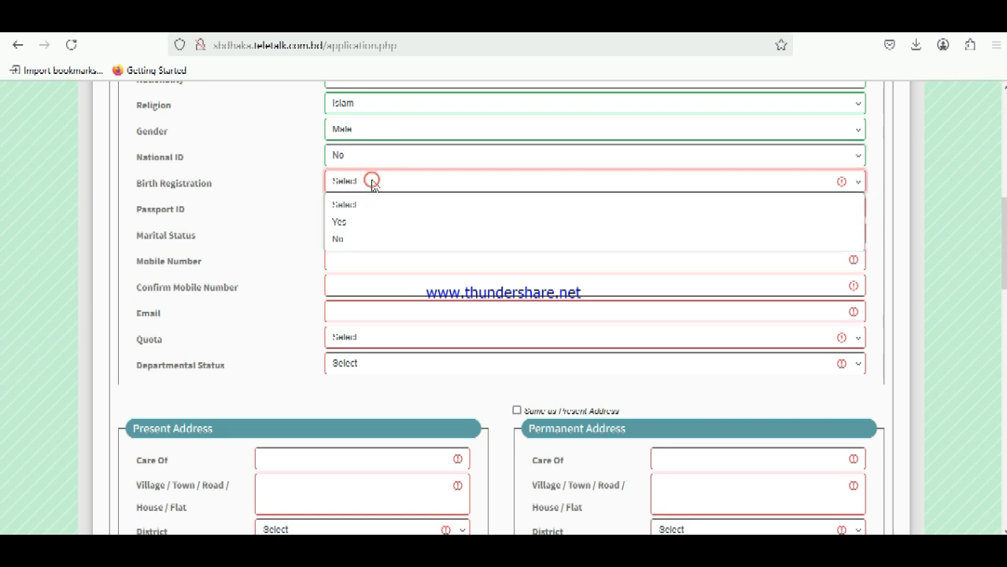
pyautogui.click(338, 222)
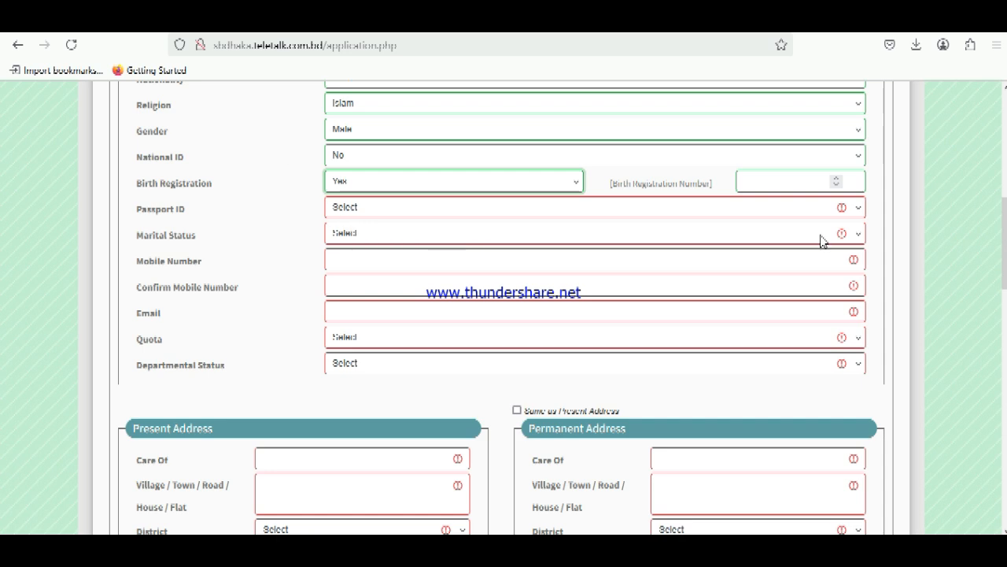
pyautogui.click(769, 183)
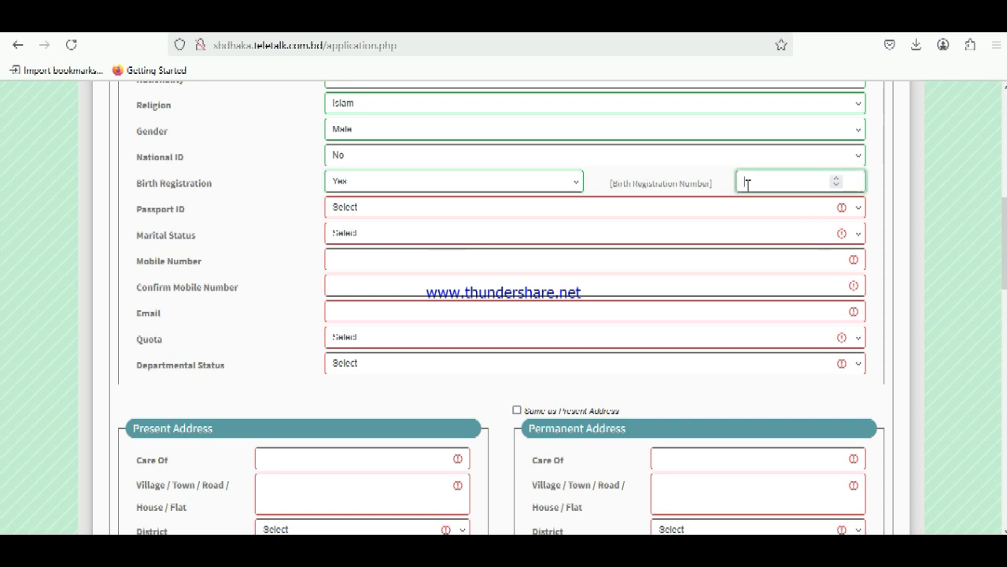
pyautogui.click(746, 183)
# - Set Birth Registration to No and National ID to Yes, placing the cursor in the National ID Number field
pyautogui.click(383, 190)
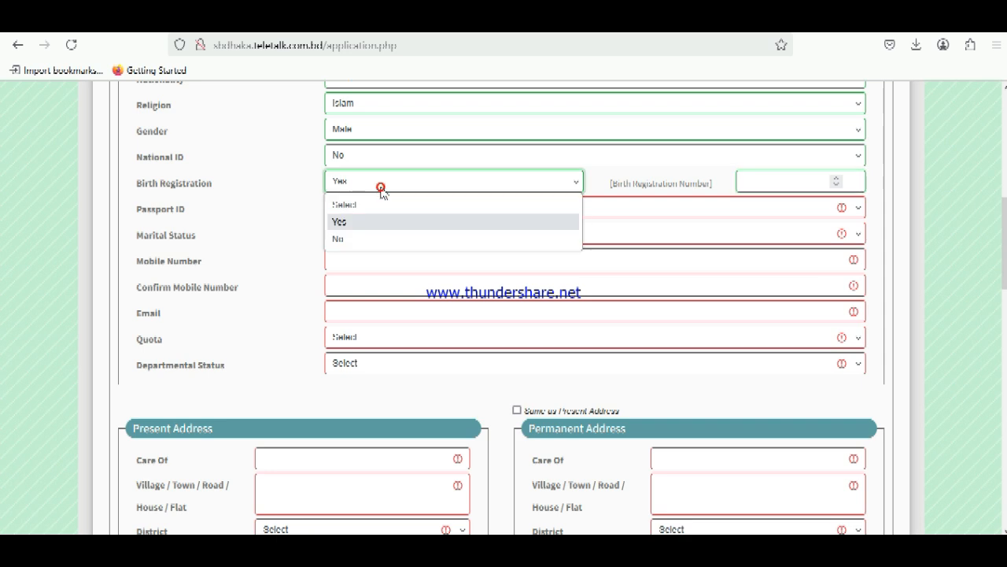
pyautogui.click(340, 234)
pyautogui.click(352, 156)
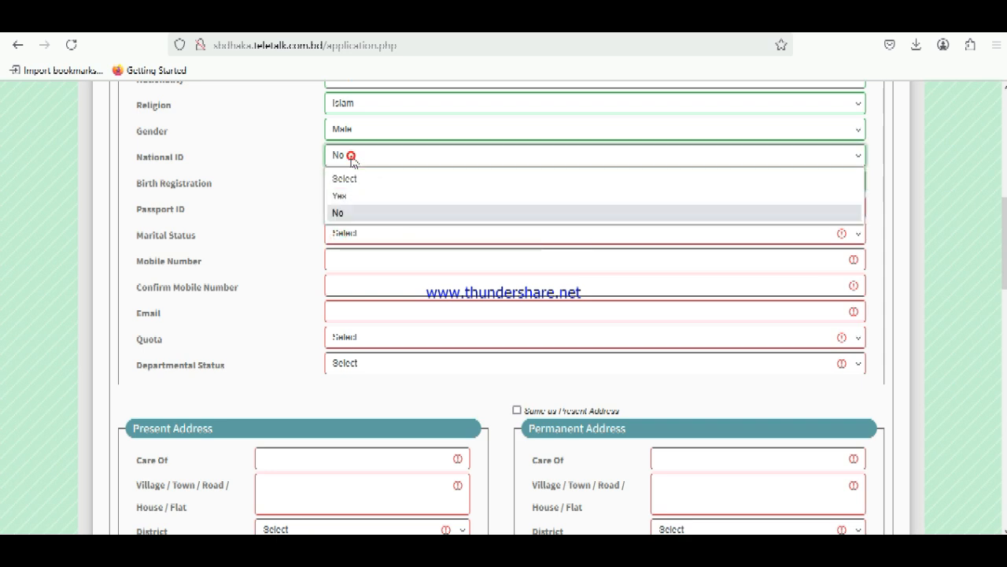
pyautogui.click(349, 197)
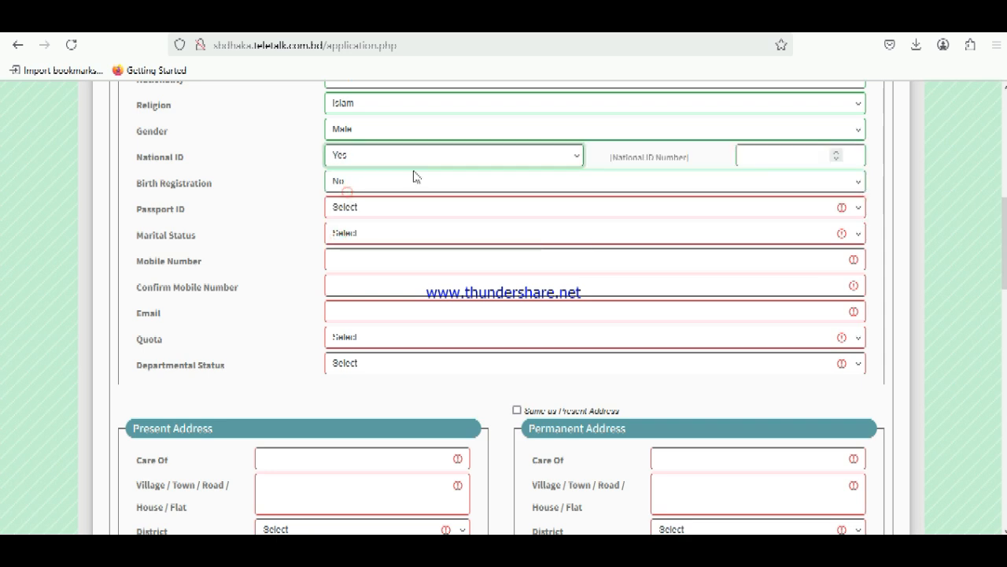
pyautogui.click(772, 156)
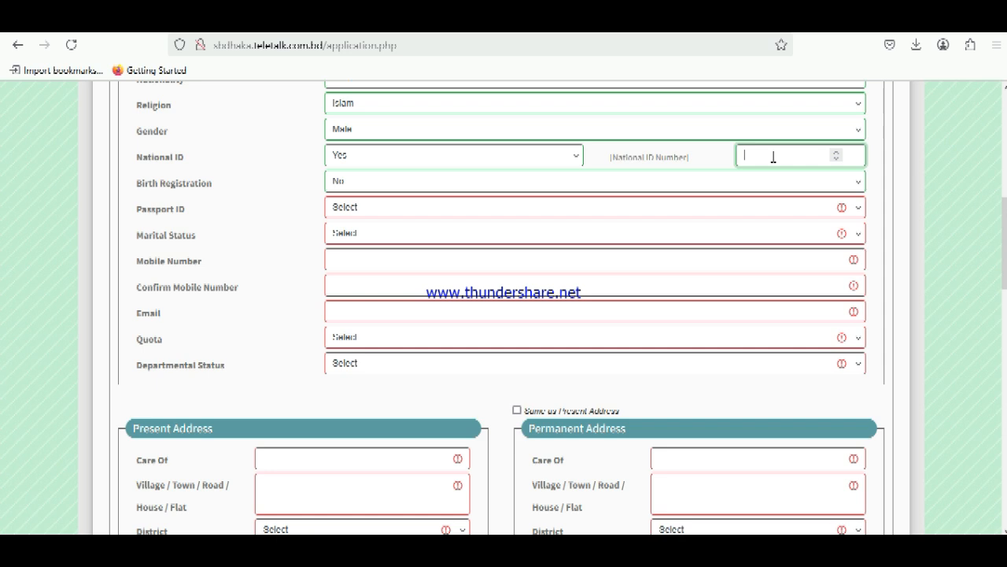
# - Set Passport ID to No and Marital Status to Single
pyautogui.click(384, 209)
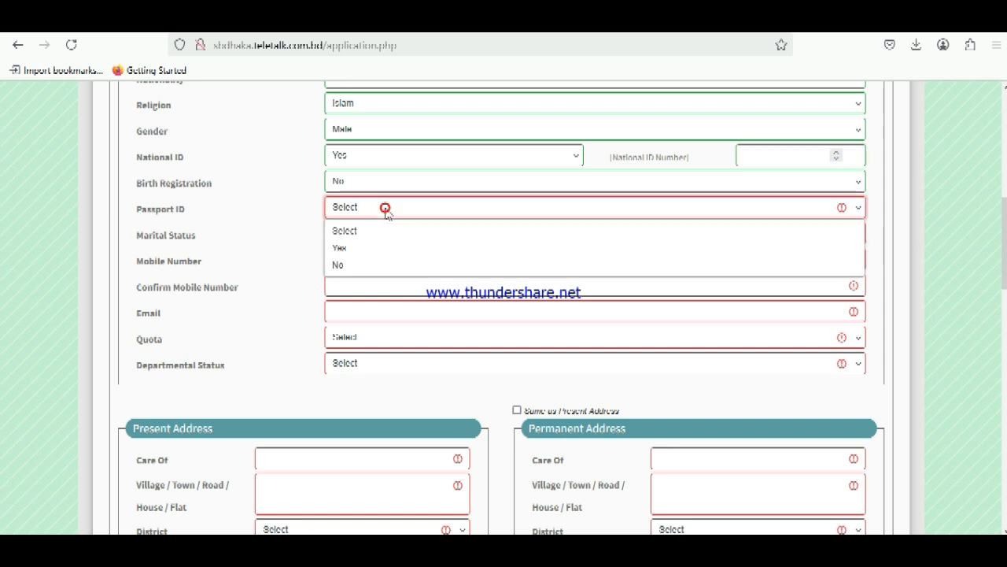
pyautogui.click(356, 265)
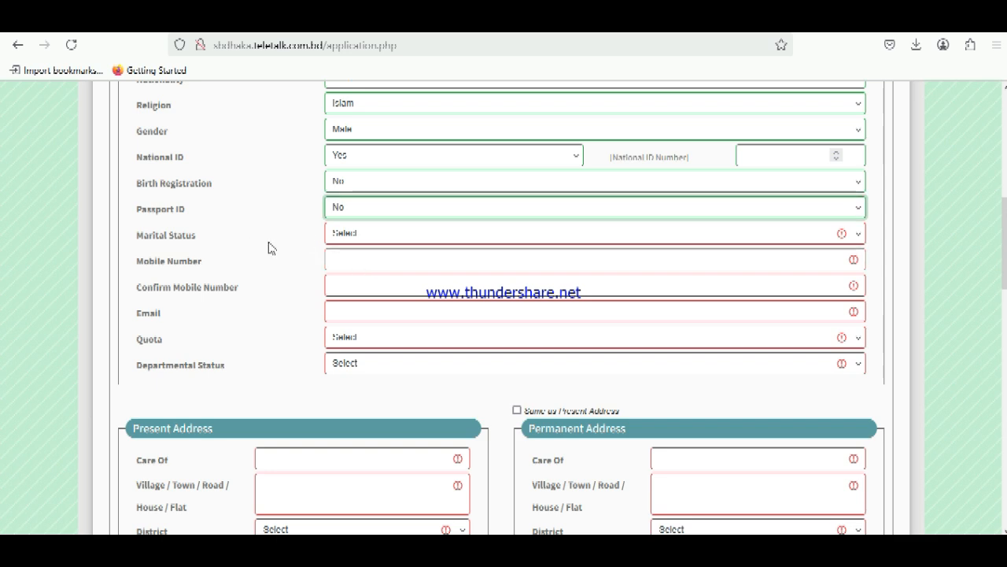
pyautogui.click(378, 240)
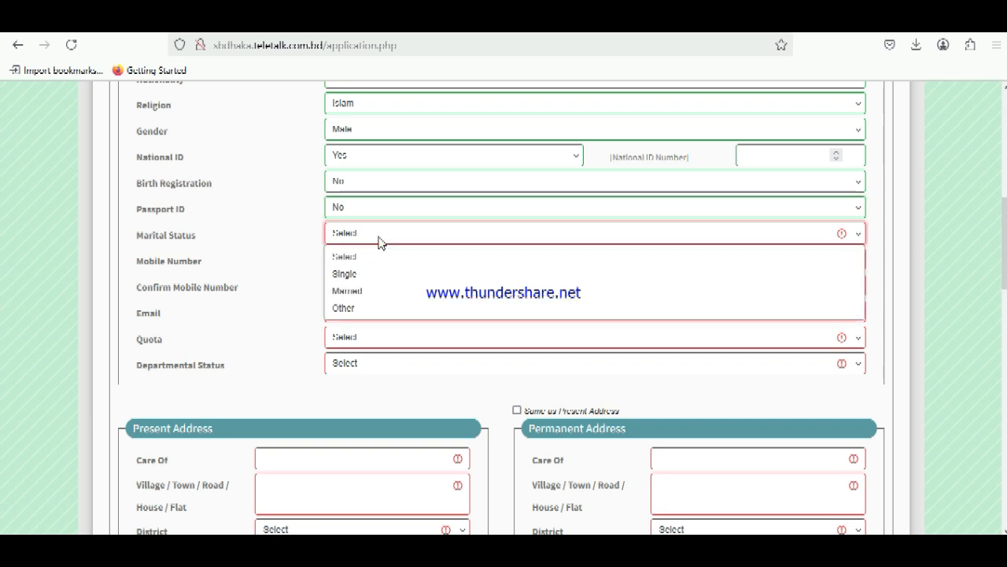
pyautogui.click(348, 276)
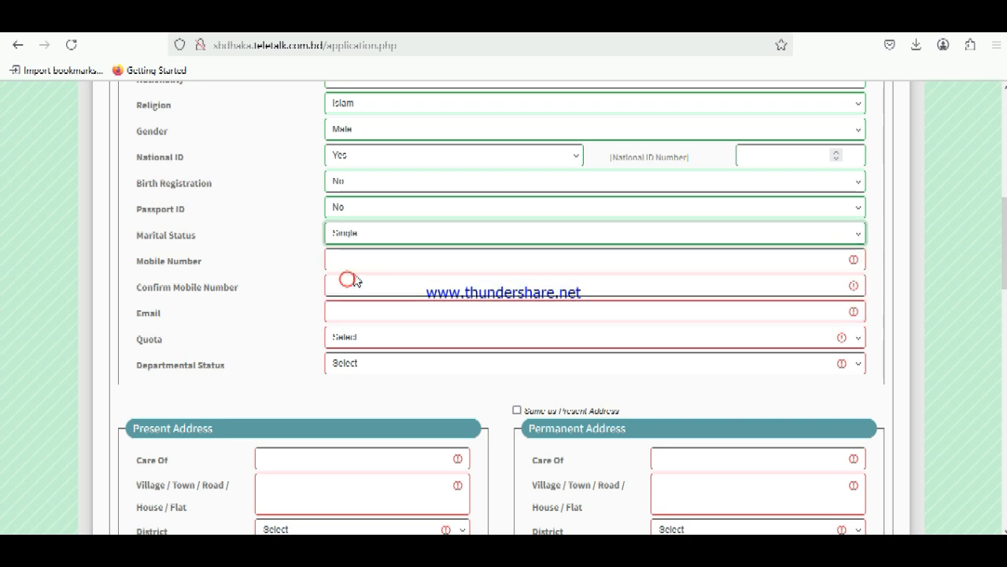
# - Try Married as the marital status with the cursor in the Spouse Name field, and set the status back to Single
pyautogui.click(360, 237)
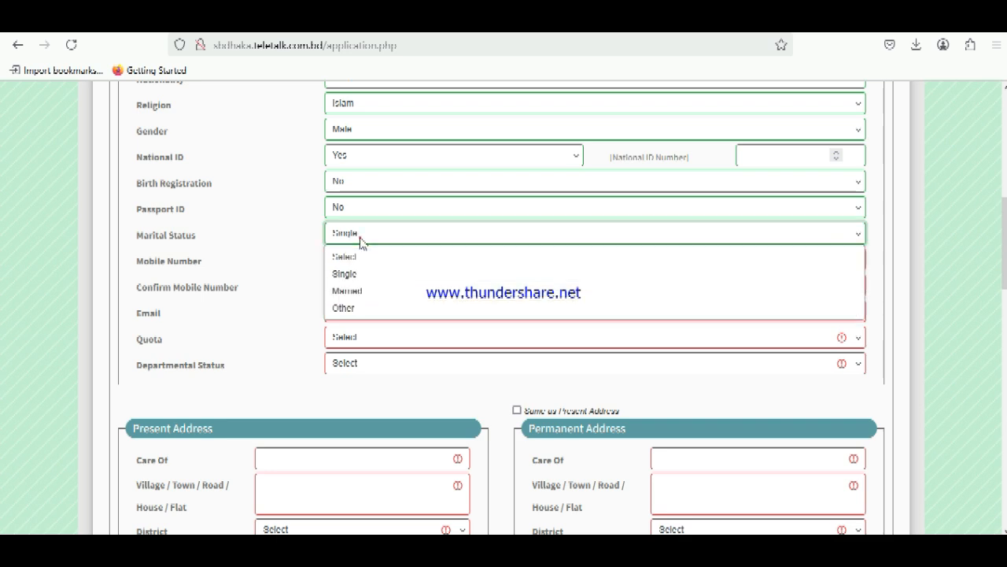
pyautogui.click(347, 292)
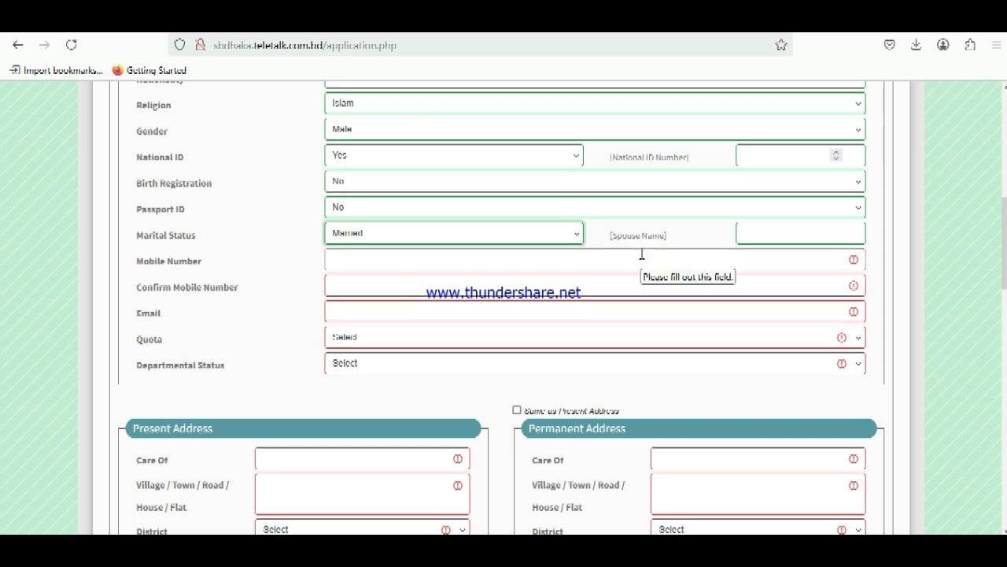
pyautogui.click(784, 231)
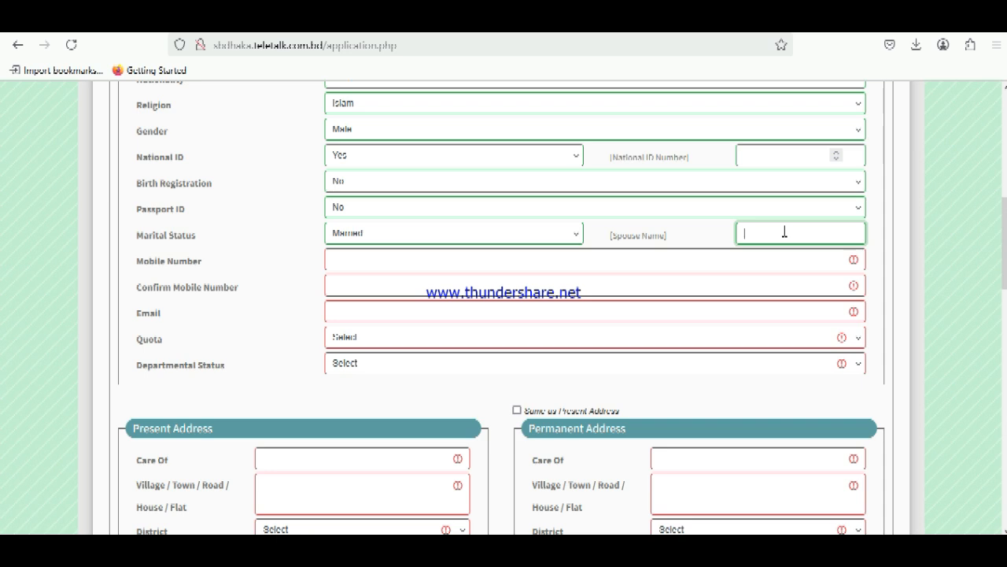
pyautogui.click(417, 236)
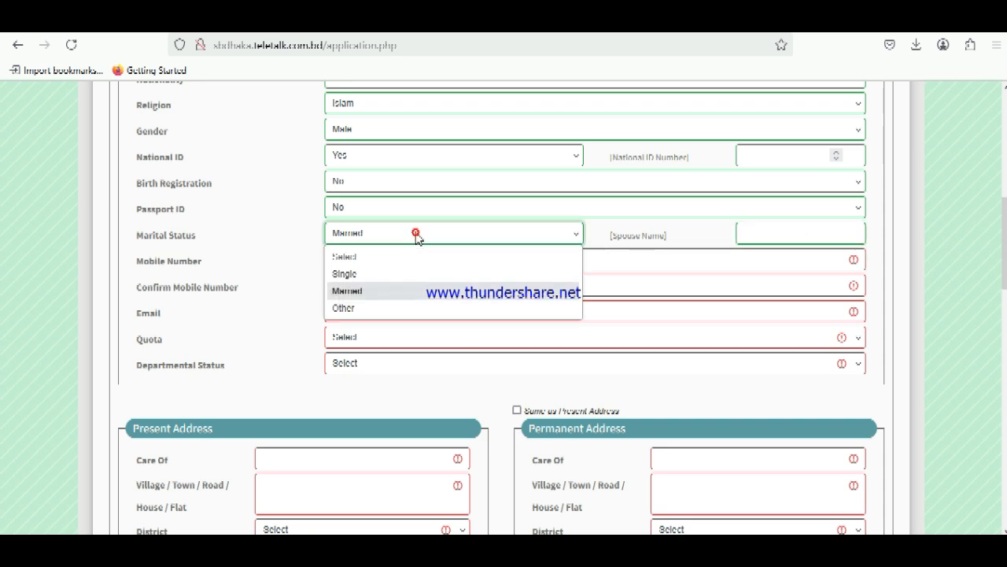
pyautogui.click(368, 273)
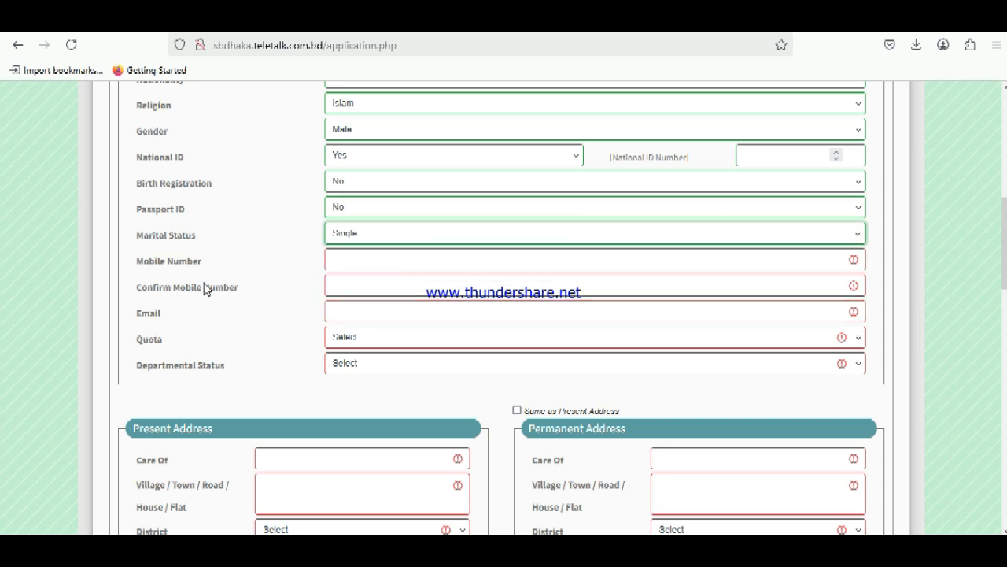
# - Examine the Mobile Number, Confirm Mobile Number and Email fields, placing the cursor in each one
pyautogui.moveTo(135, 270); pyautogui.dragTo(213, 268)
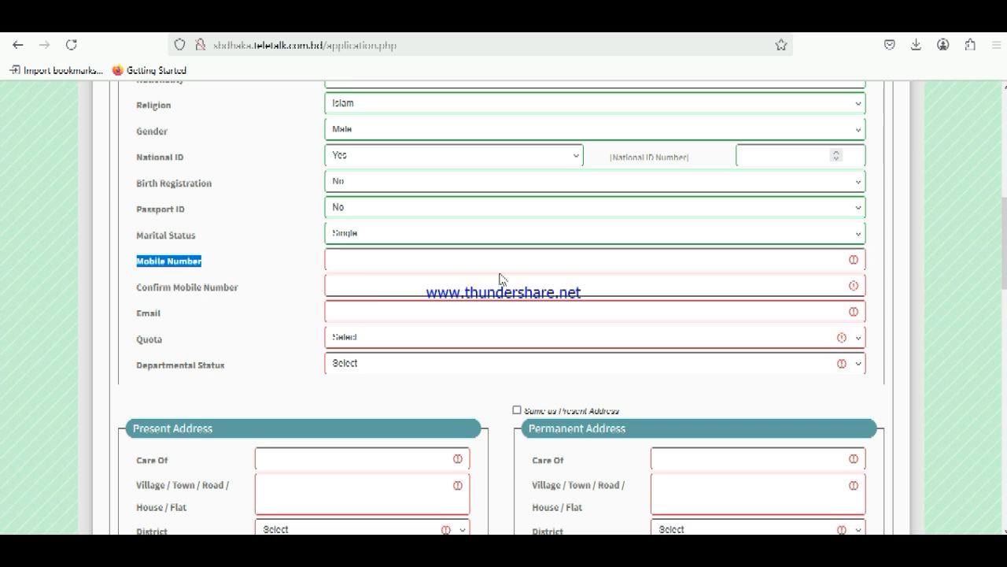
pyautogui.moveTo(137, 288); pyautogui.dragTo(254, 301)
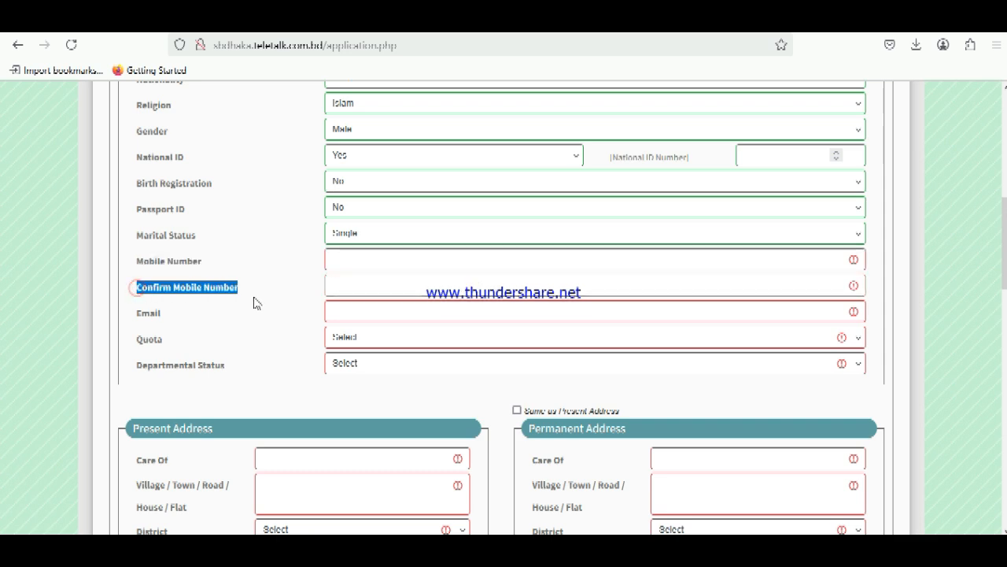
pyautogui.click(330, 260)
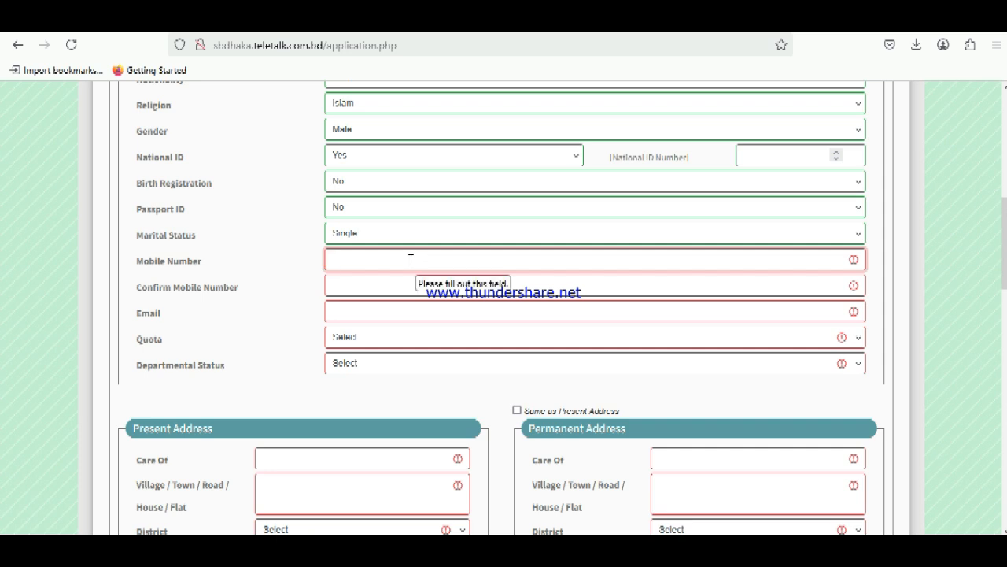
pyautogui.click(336, 288)
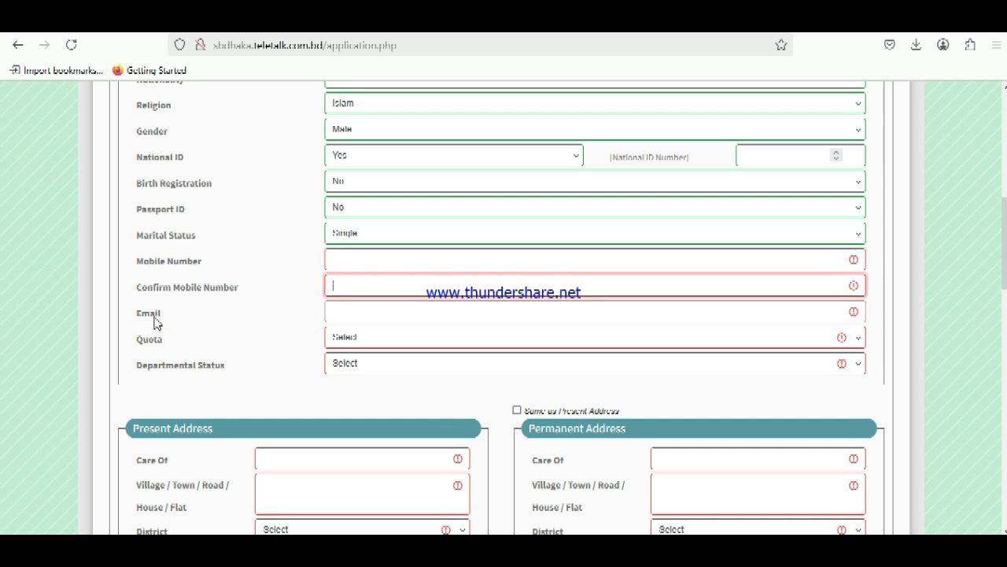
pyautogui.click(365, 314)
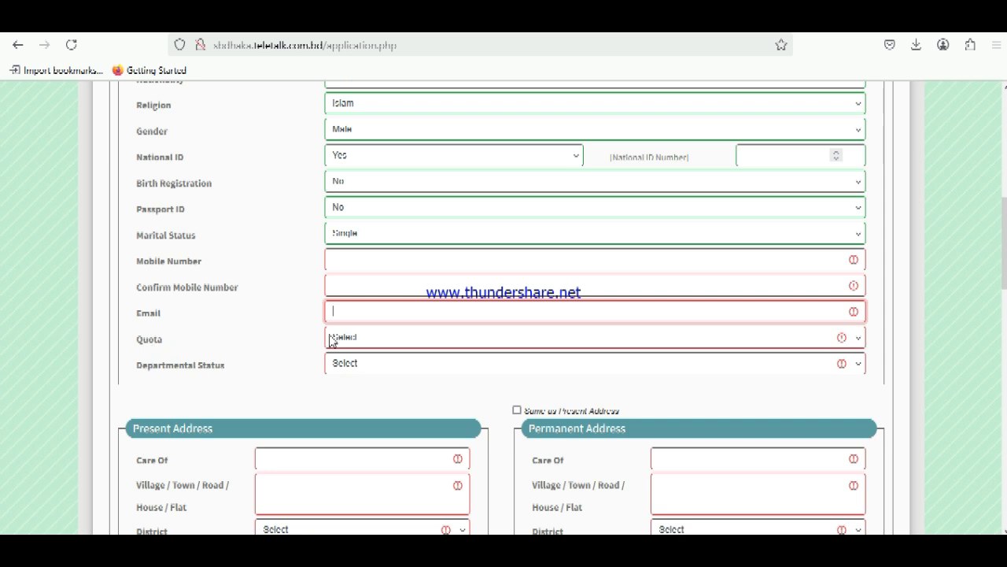
# - Set the Quota to Non Quota and the Departmental Status to None
pyautogui.click(365, 339)
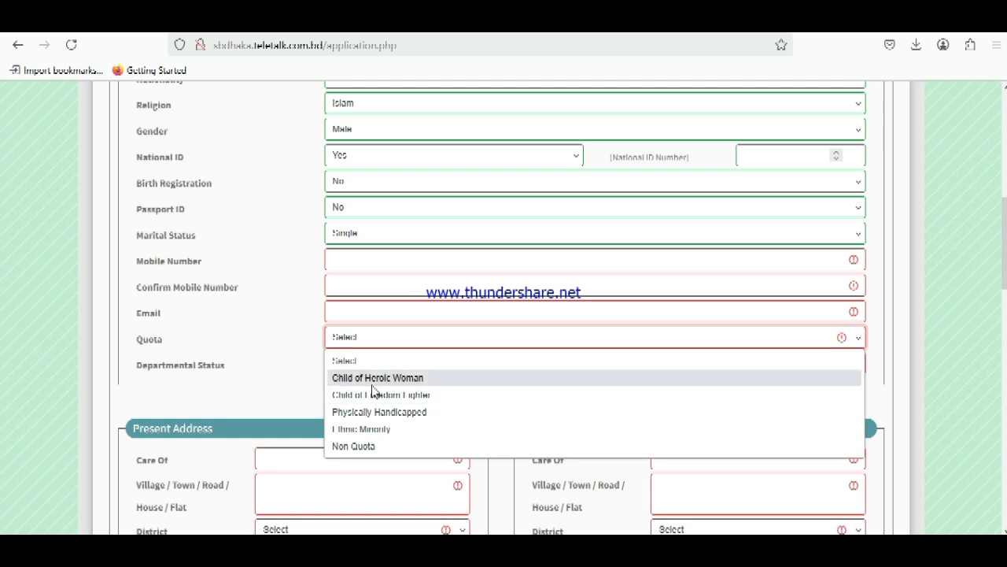
pyautogui.click(348, 448)
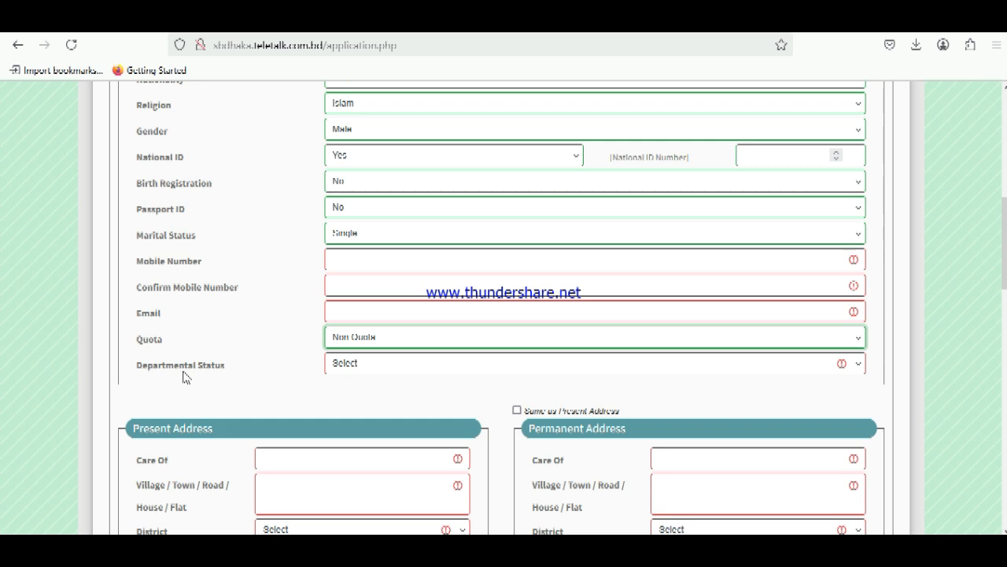
pyautogui.click(396, 372)
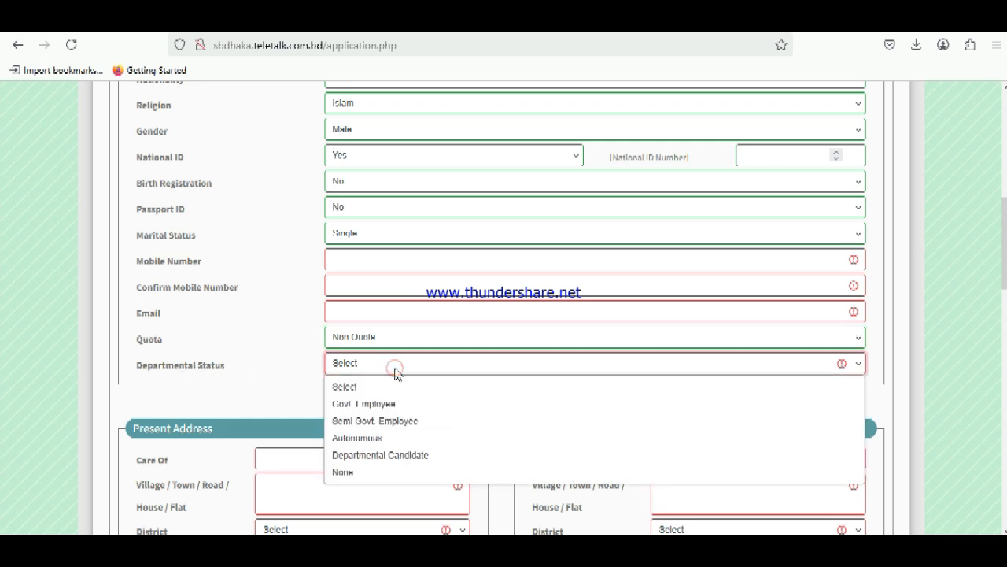
pyautogui.click(344, 472)
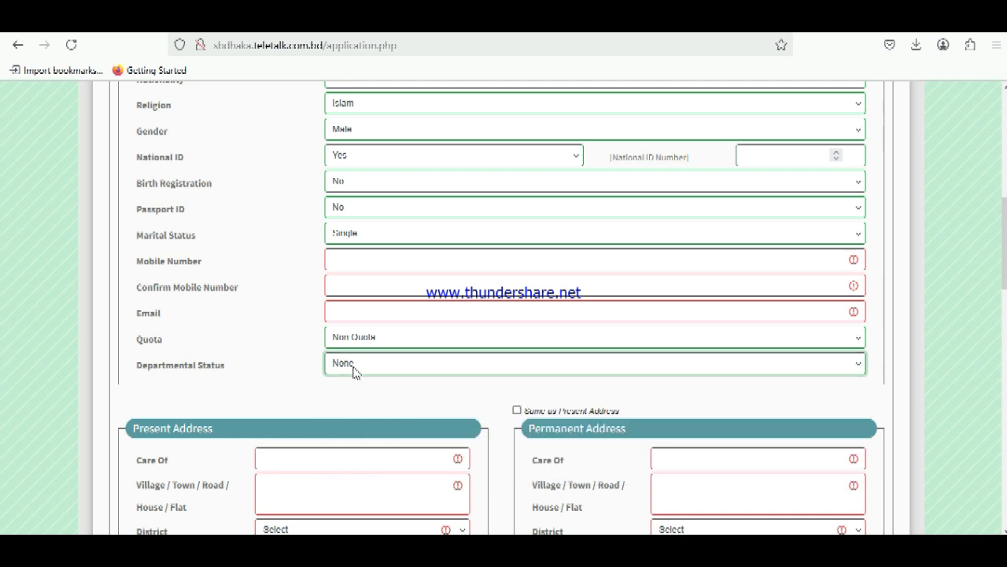
# - Review the Basic Information section from the applicant's name down to the departmental status
pyautogui.scroll(10, 353, 371)
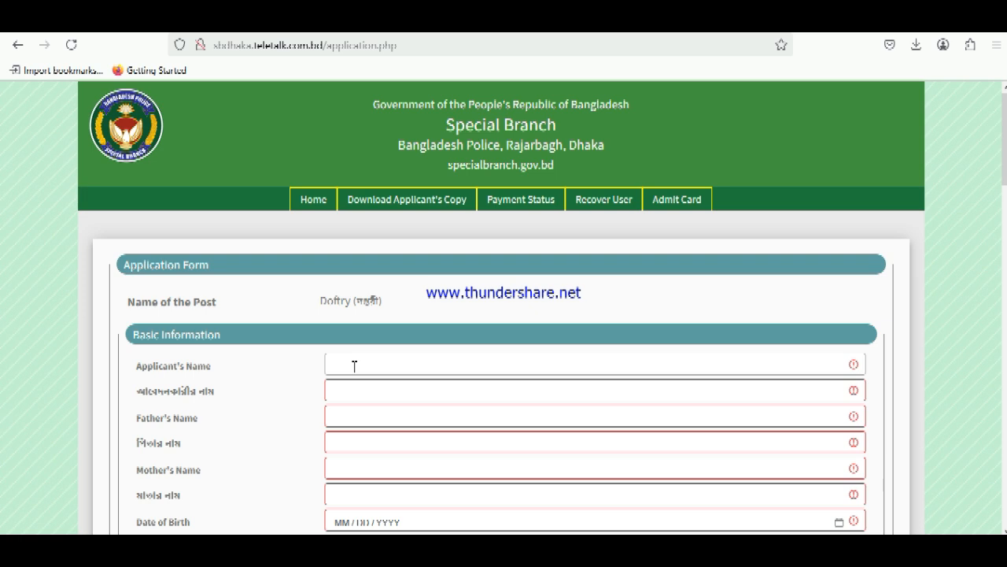
pyautogui.scroll(-3, 354, 366)
pyautogui.scroll(-3, 354, 373)
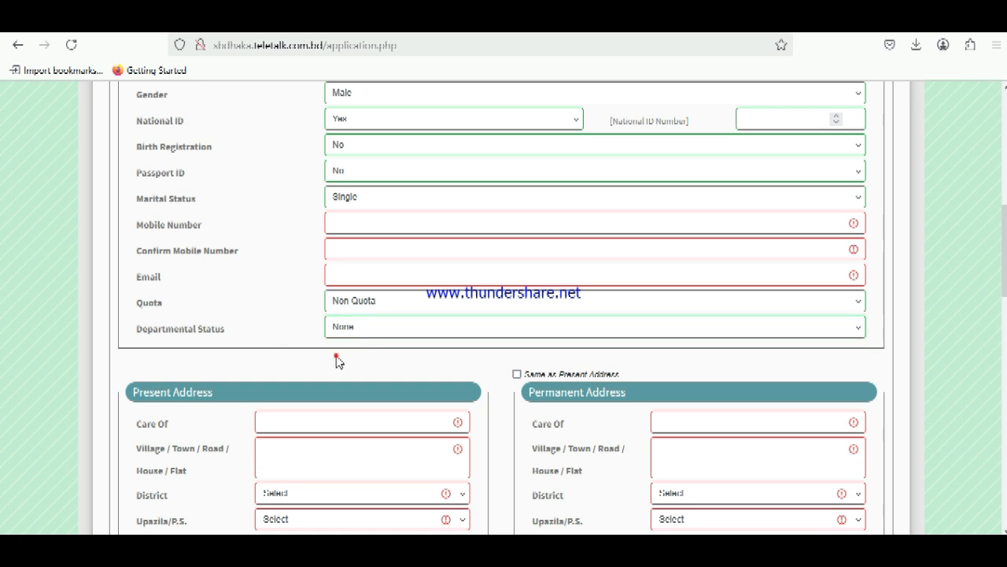
pyautogui.scroll(-1, 316, 338)
pyautogui.scroll(-3, 315, 337)
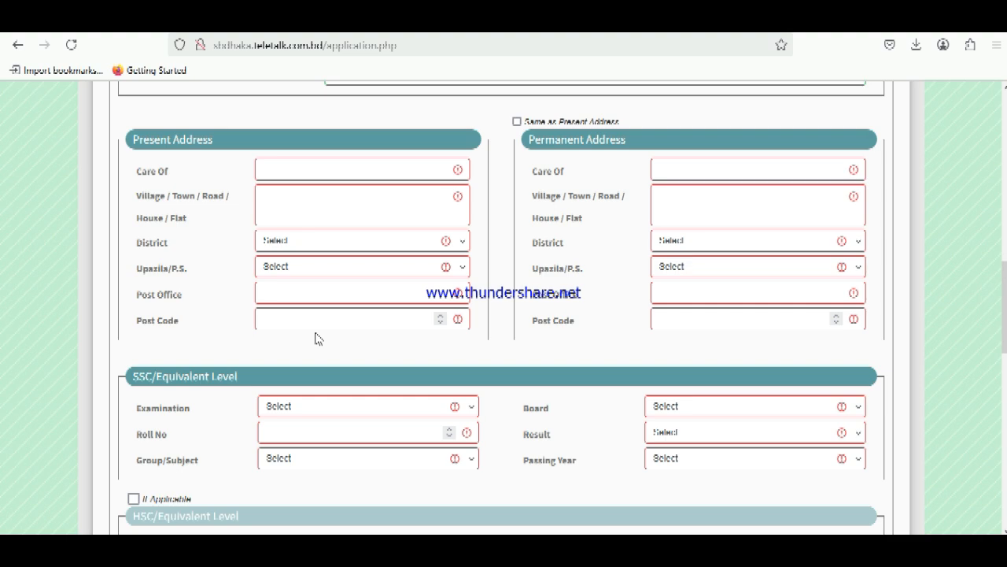
pyautogui.scroll(9, 315, 338)
pyautogui.moveTo(316, 350); pyautogui.dragTo(383, 477)
pyautogui.click(288, 362)
pyautogui.scroll(-6, 298, 389)
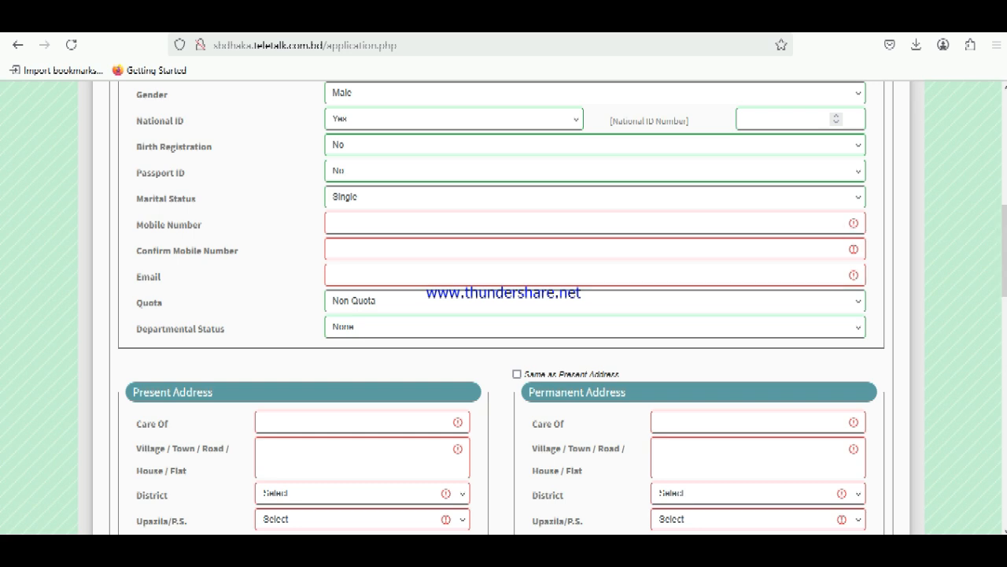
# - Examine the Care Of field under Present Address together with the Father's Name field in Basic Information
pyautogui.scroll(-4, 504, 307)
pyautogui.scroll(1, 504, 307)
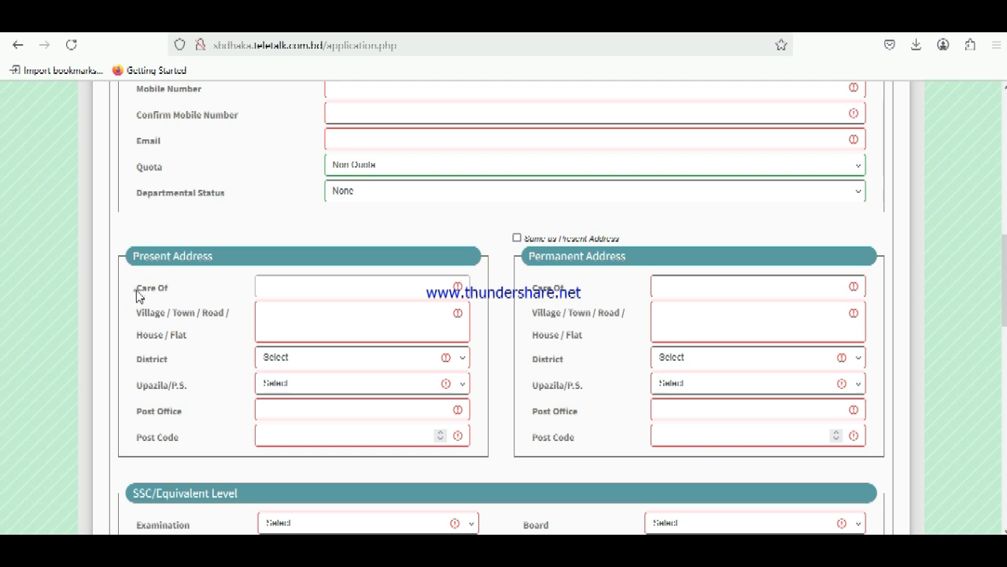
pyautogui.moveTo(136, 289); pyautogui.dragTo(194, 292)
pyautogui.scroll(10, 194, 292)
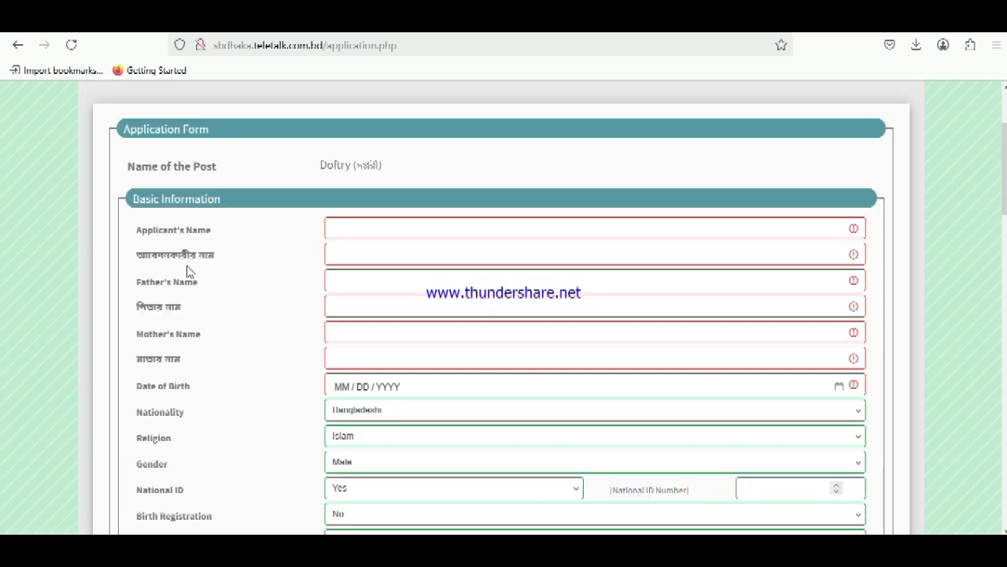
pyautogui.click(345, 282)
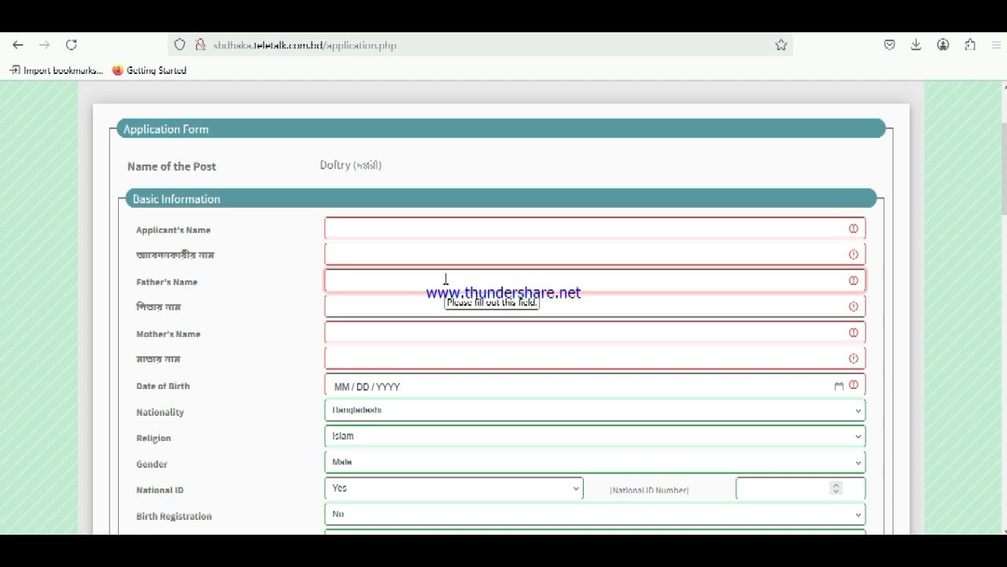
pyautogui.scroll(-10, 320, 308)
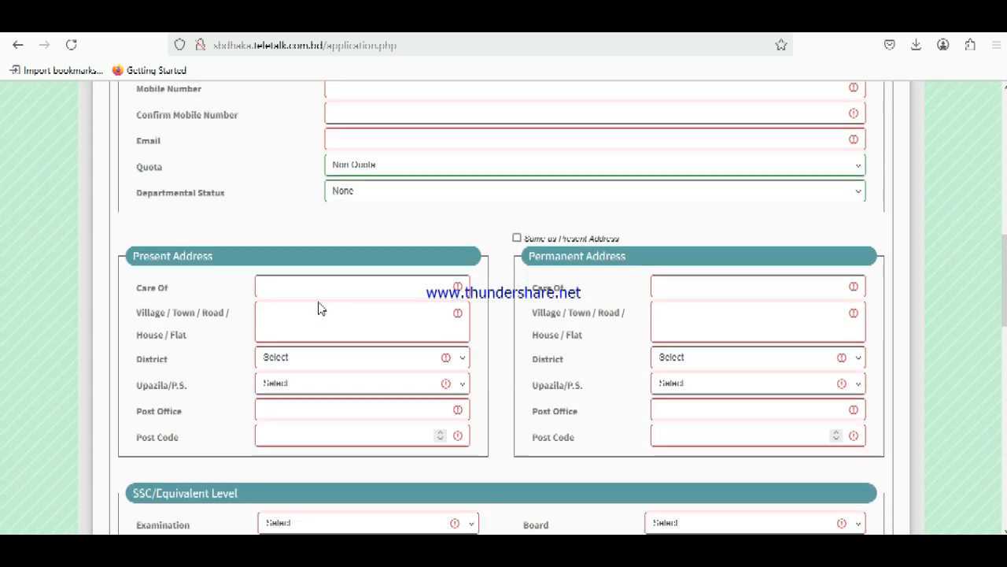
pyautogui.click(321, 286)
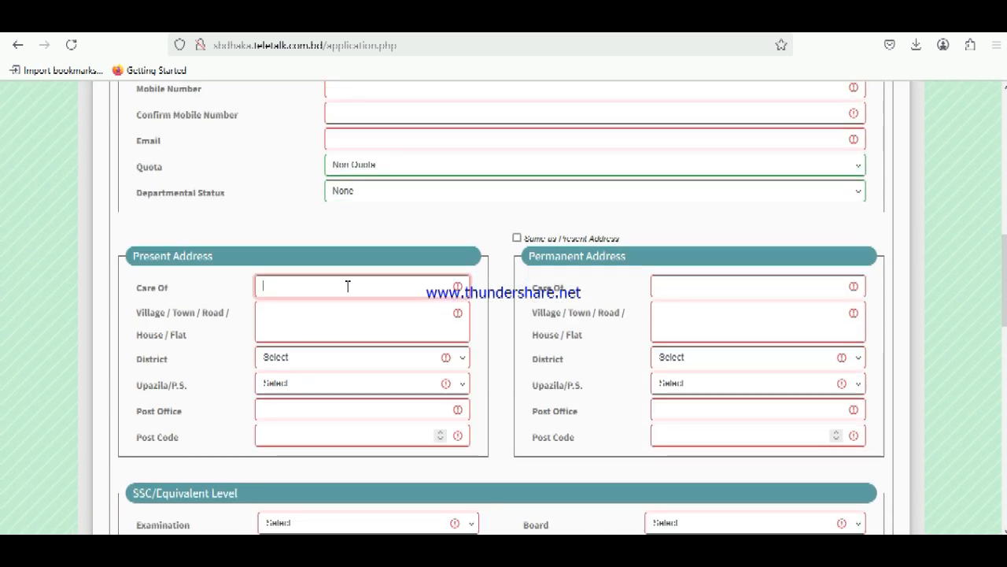
pyautogui.click(348, 287)
pyautogui.click(224, 292)
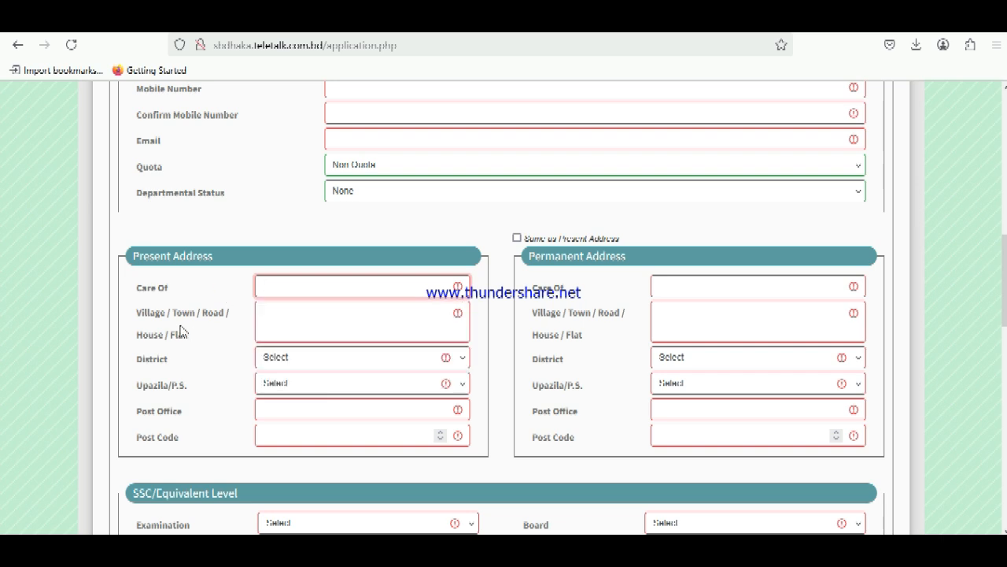
# - Set the Present Address District to Barguna and its Upazila/P.S. to Betagi
pyautogui.click(321, 317)
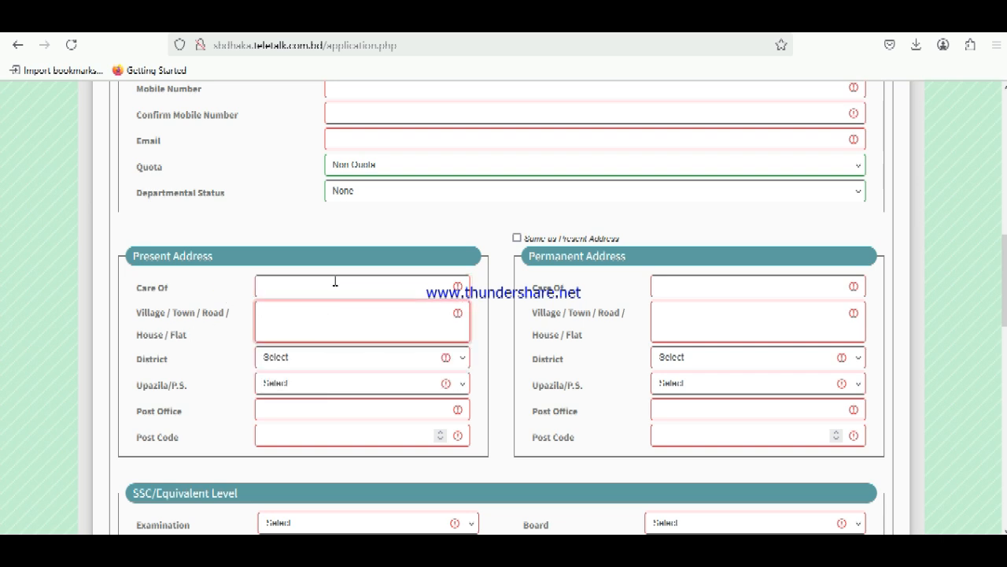
pyautogui.click(292, 362)
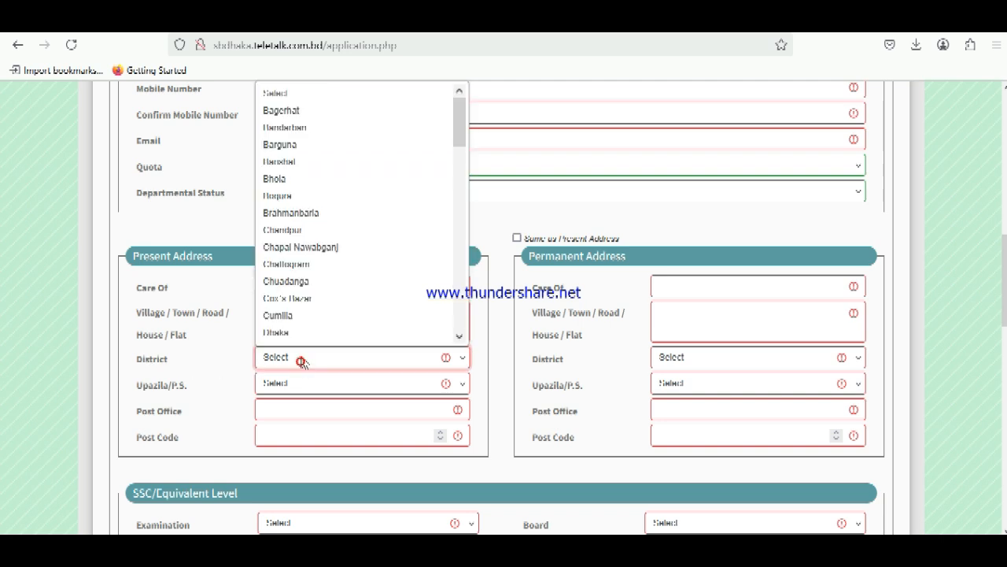
pyautogui.click(290, 152)
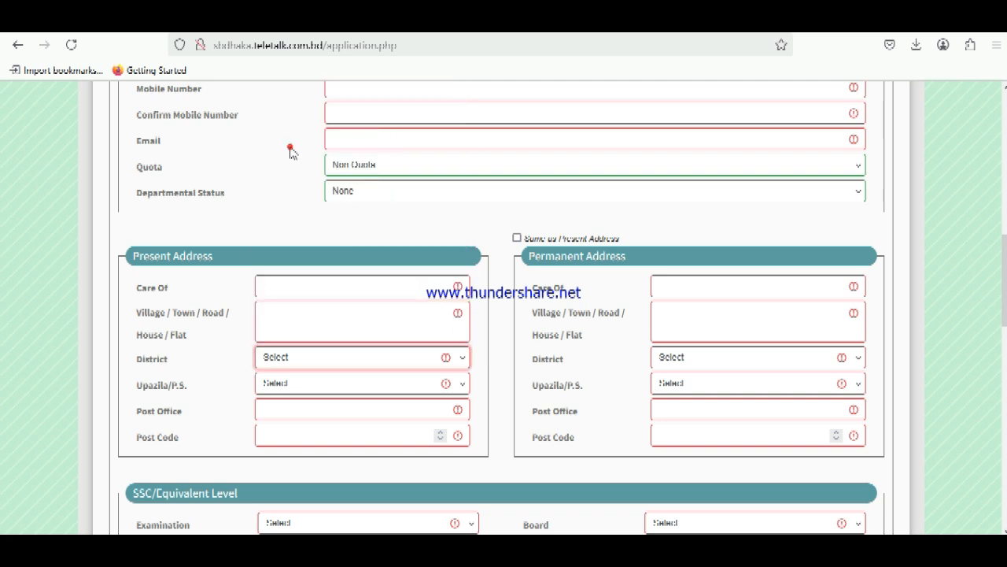
pyautogui.click(335, 385)
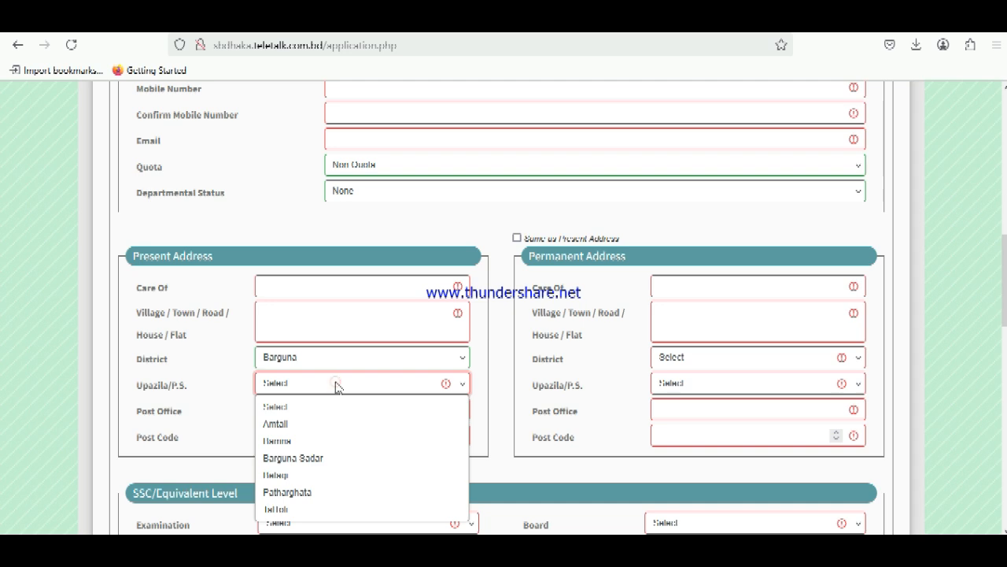
pyautogui.click(303, 477)
# - Examine the Post Office and Post Code fields under Present Address, placing the cursor in each one
pyautogui.click(315, 409)
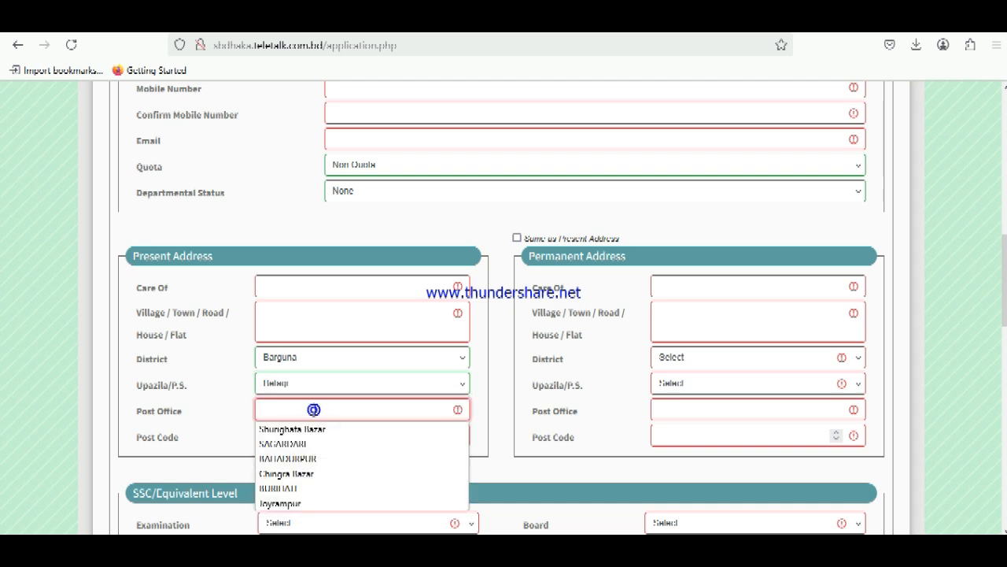
pyautogui.click(315, 410)
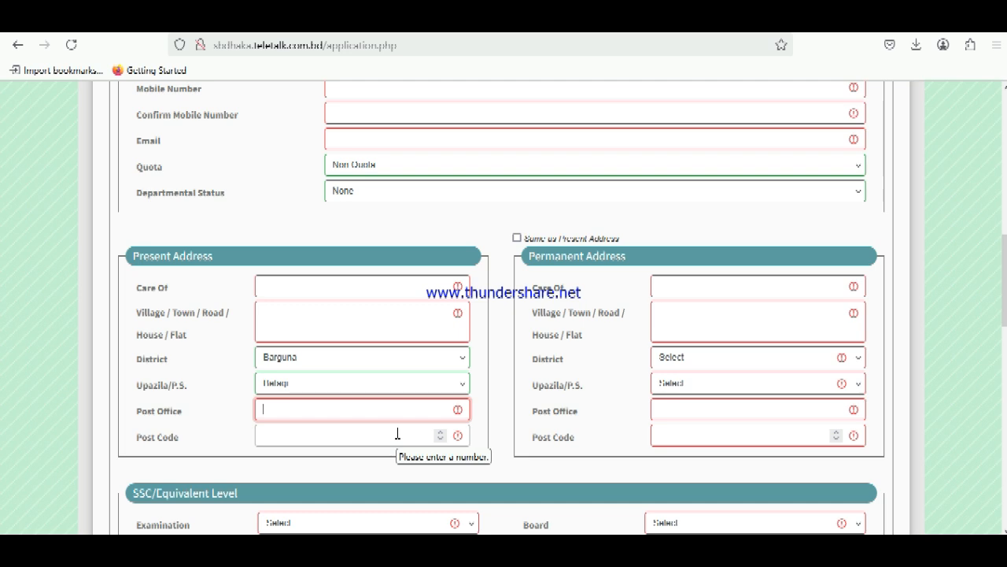
pyautogui.scroll(-1, 285, 370)
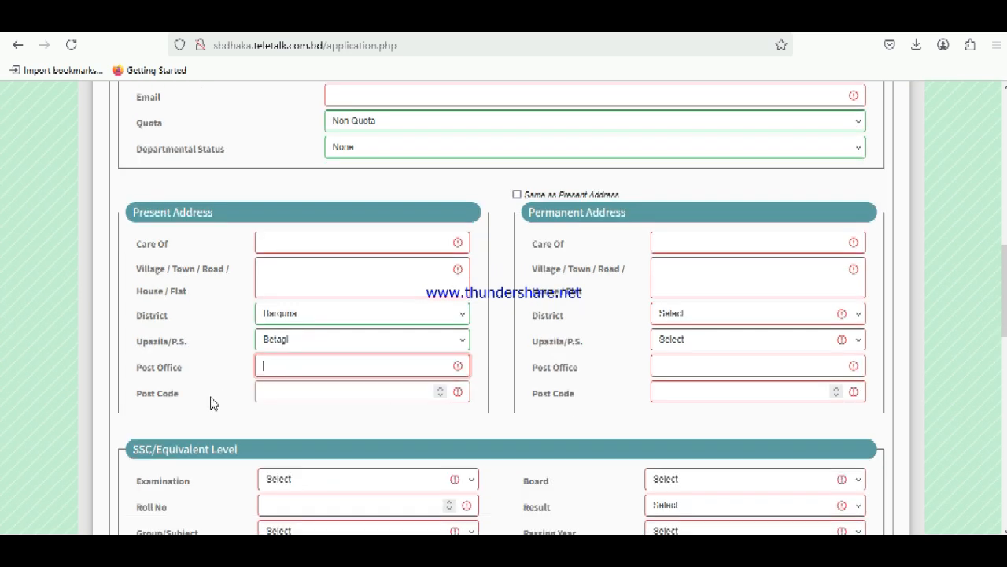
pyautogui.moveTo(138, 404); pyautogui.dragTo(194, 403)
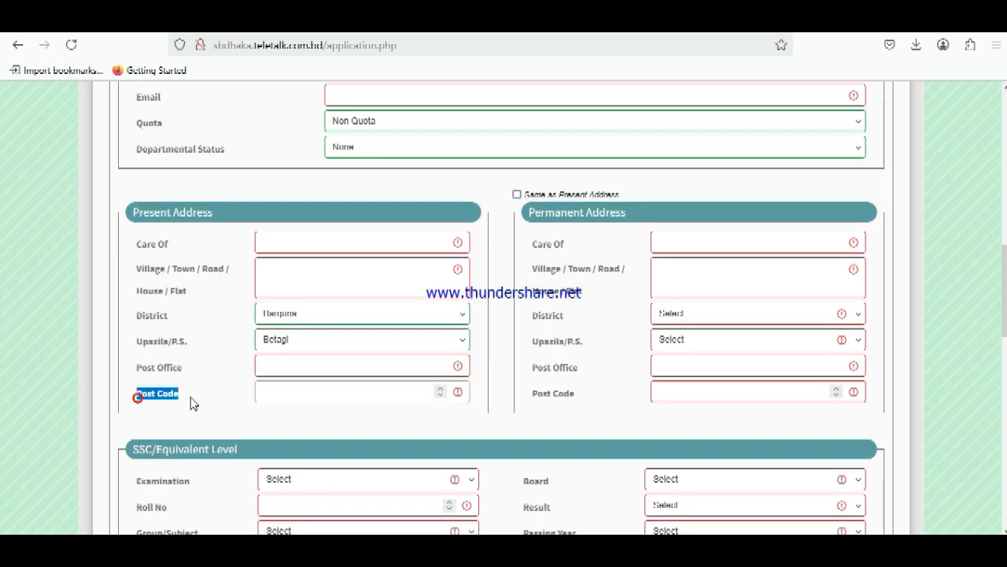
pyautogui.click(270, 391)
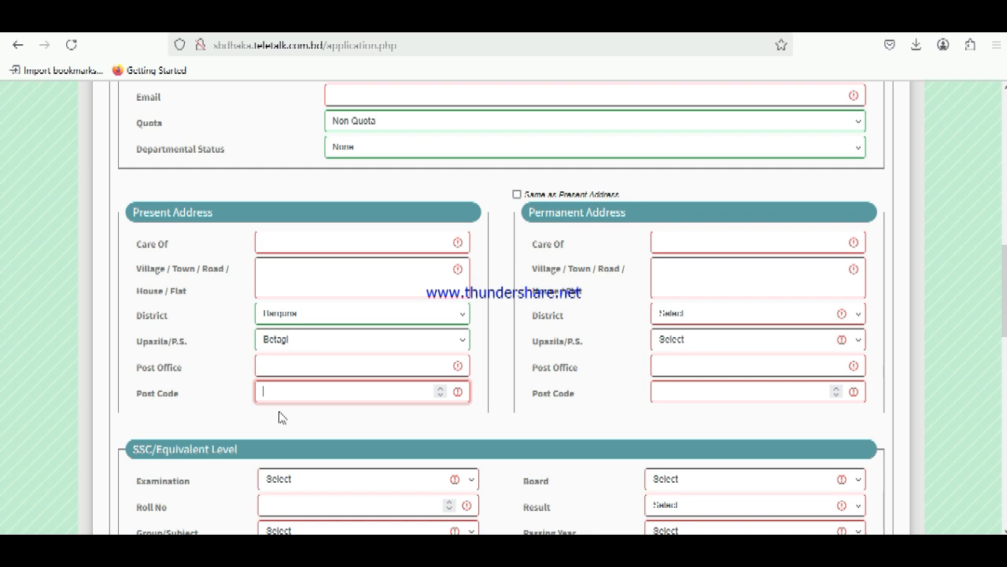
# - Try to mark the permanent address as the same as the present address
pyautogui.click(517, 194)
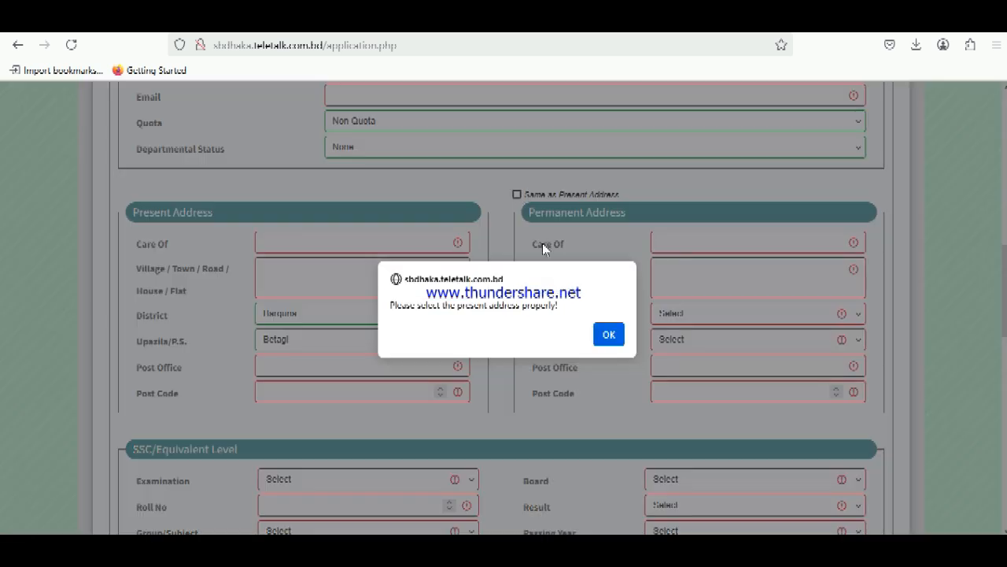
pyautogui.click(609, 335)
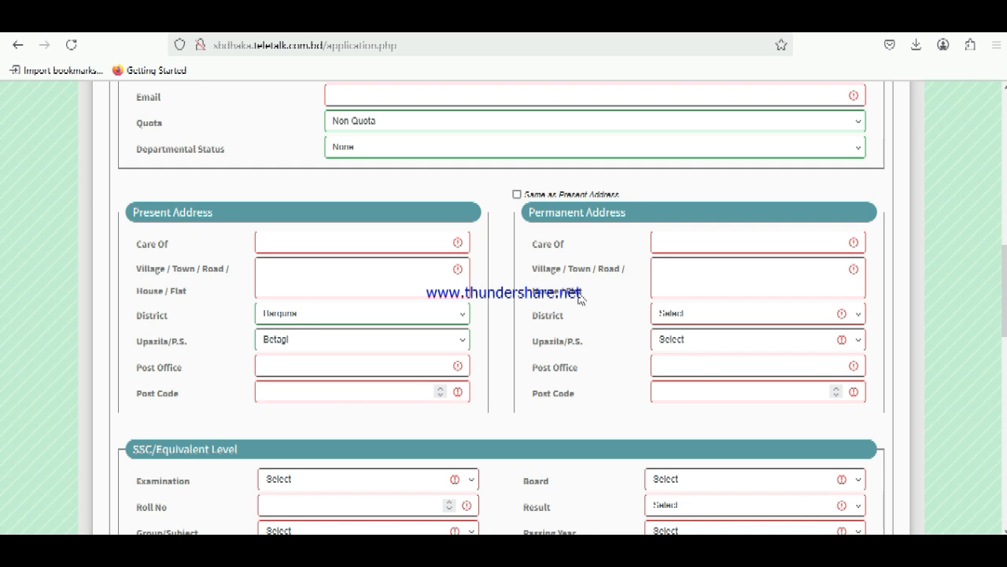
pyautogui.click(737, 393)
# - Set the SSC/Equivalent Level Examination to S.S.C and its Group/Subject to Humanities
pyautogui.moveTo(1004, 291); pyautogui.dragTo(1004, 348)
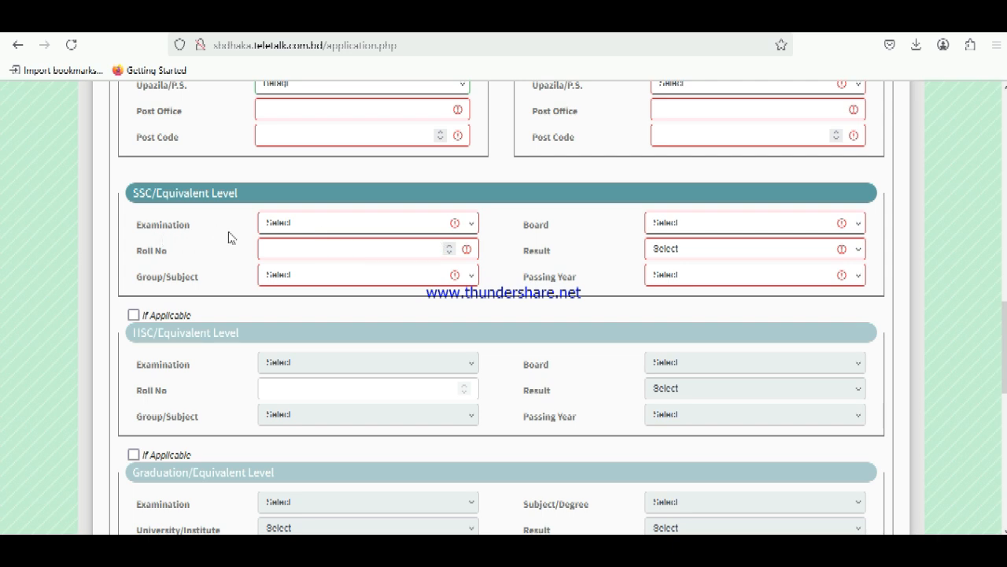
pyautogui.moveTo(144, 227); pyautogui.dragTo(224, 233)
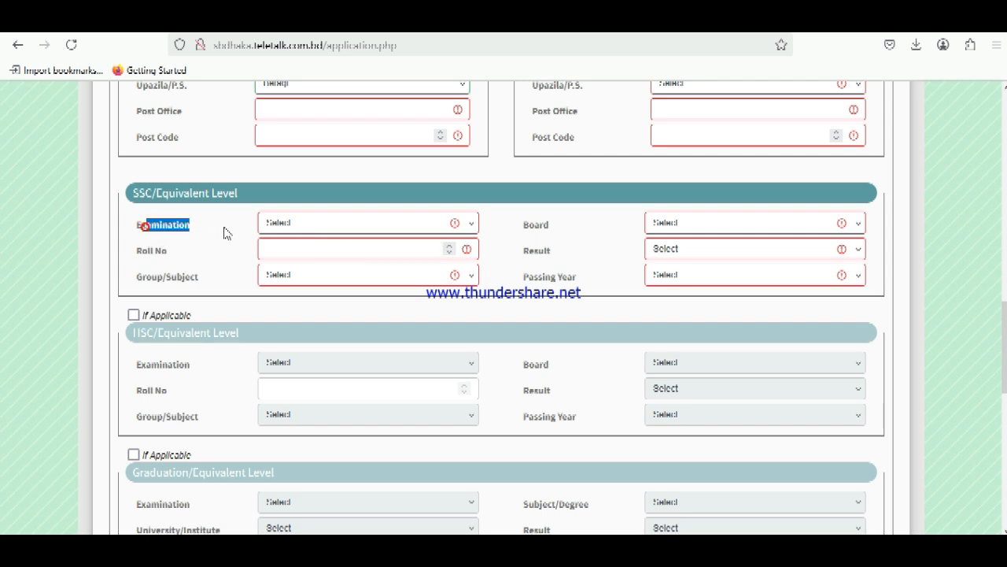
pyautogui.click(407, 226)
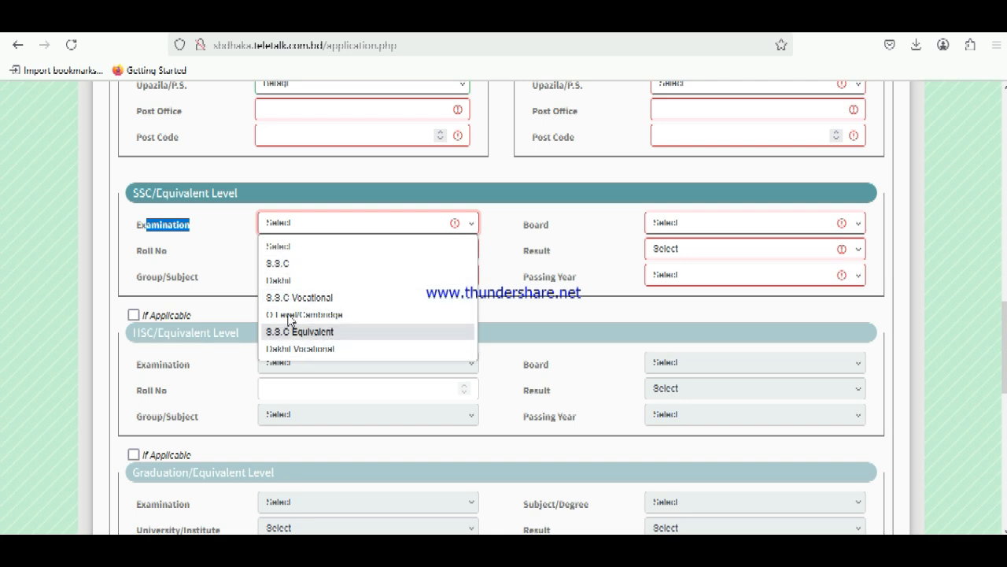
pyautogui.click(285, 264)
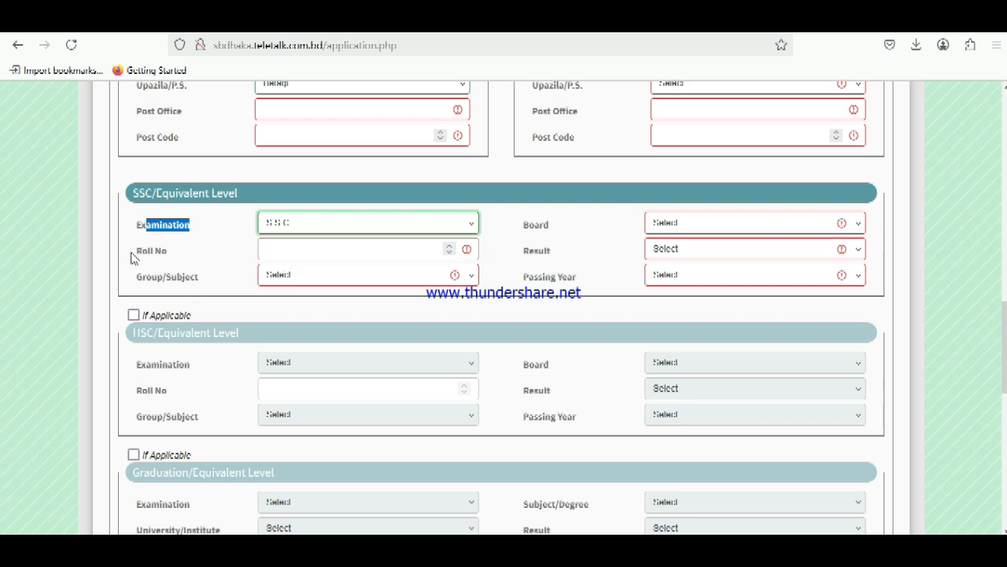
pyautogui.moveTo(132, 260); pyautogui.dragTo(180, 259)
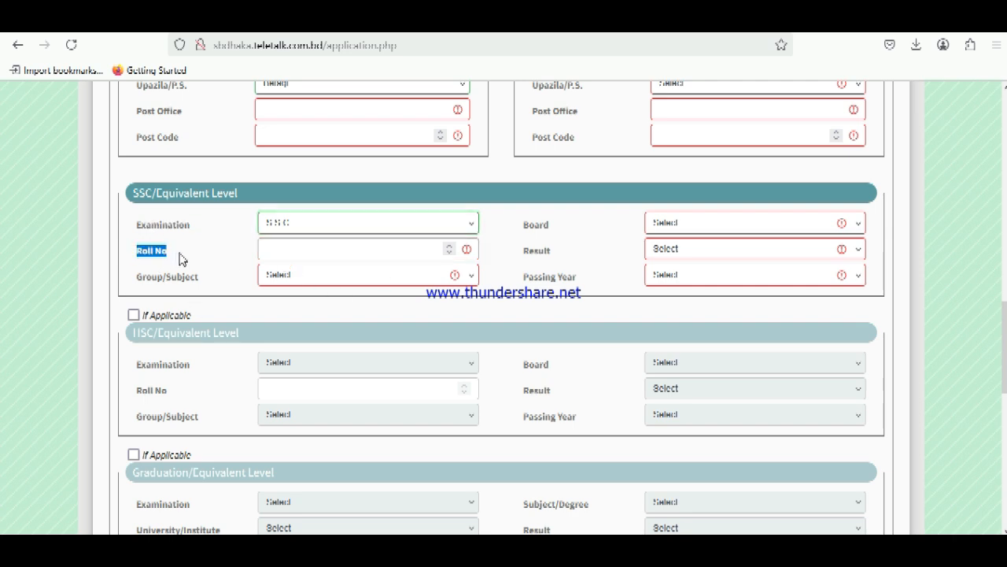
pyautogui.click(320, 252)
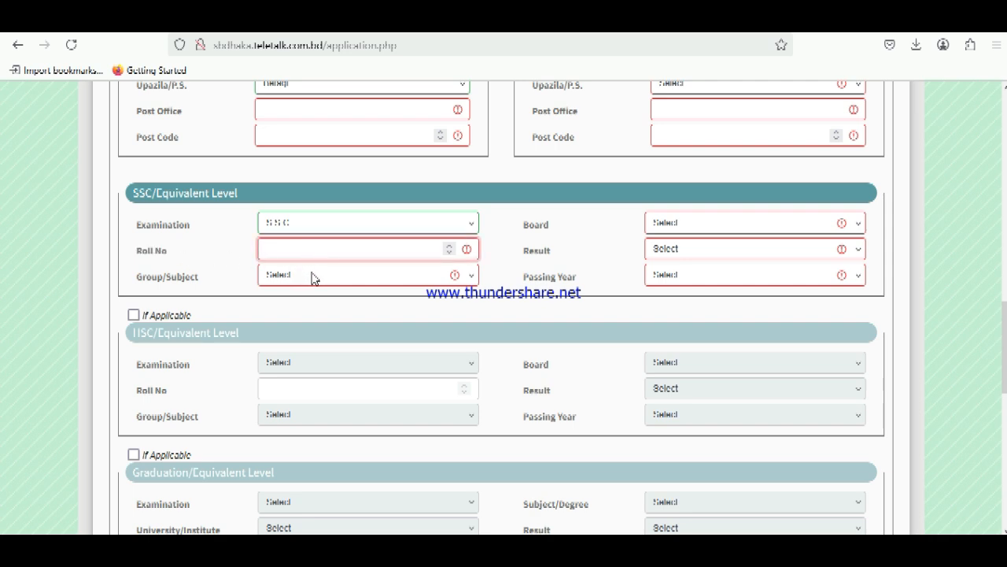
pyautogui.click(320, 277)
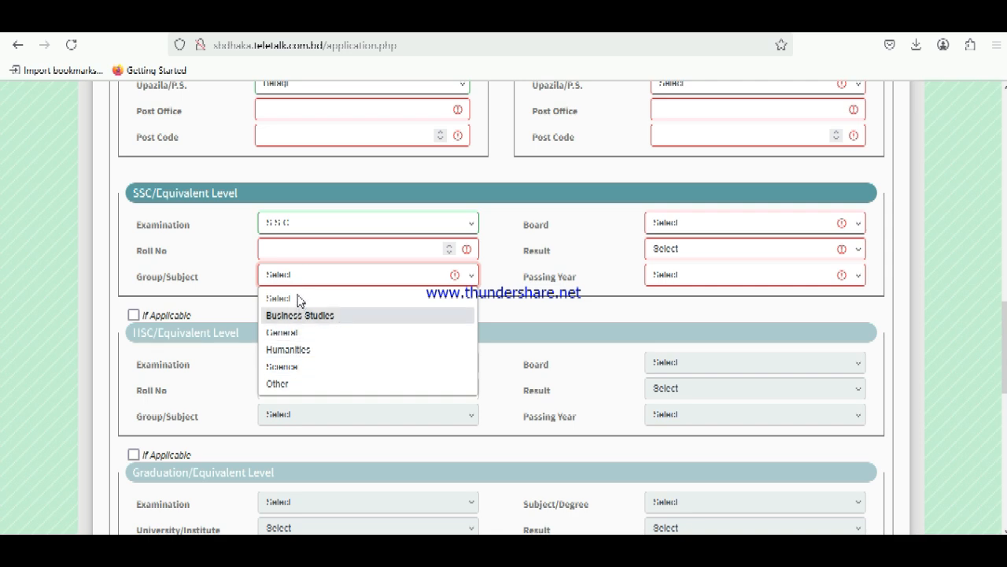
pyautogui.click(309, 351)
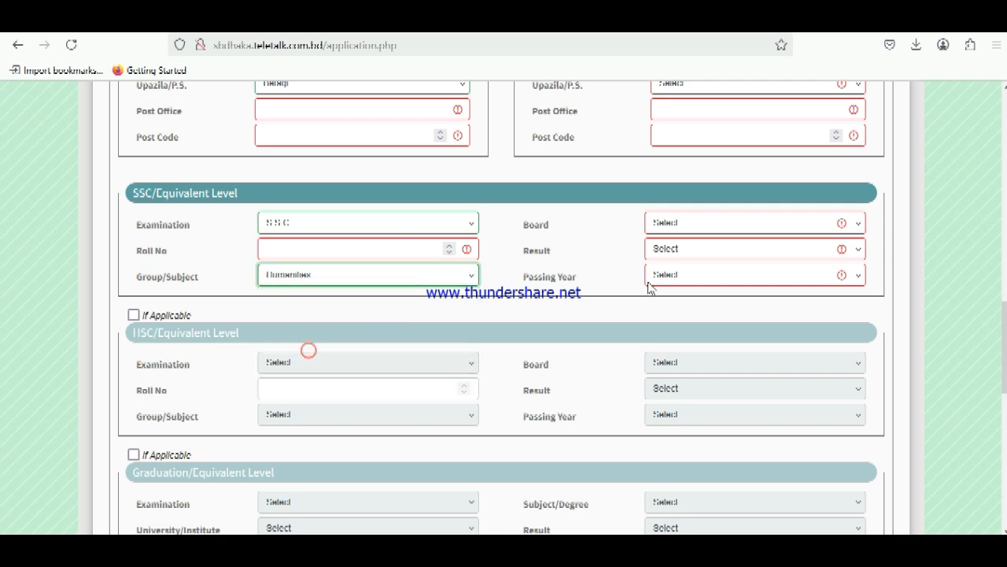
# - Choose Rajshahi as the Board for the SSC/Equivalent Level
pyautogui.doubleClick(527, 226)
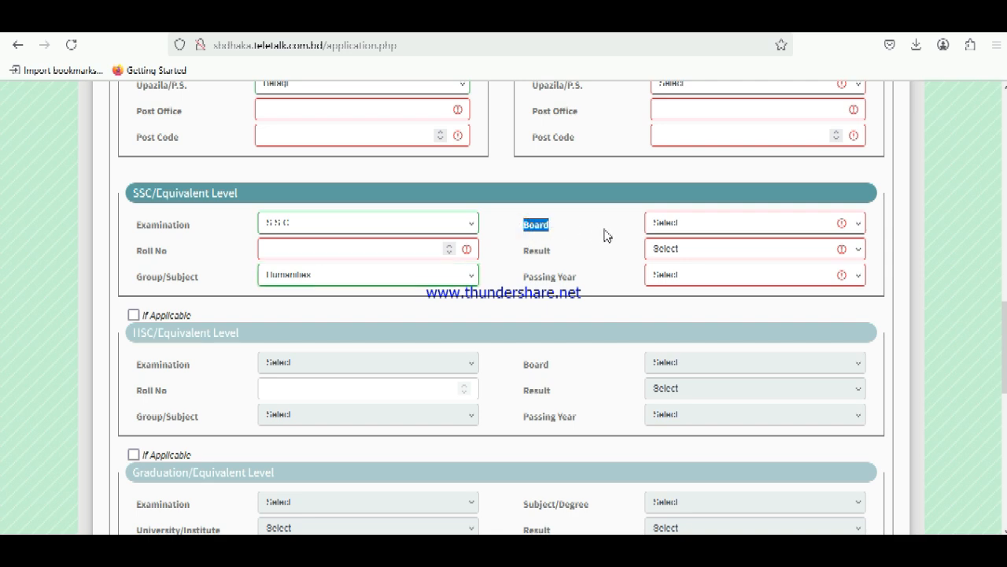
pyautogui.click(718, 226)
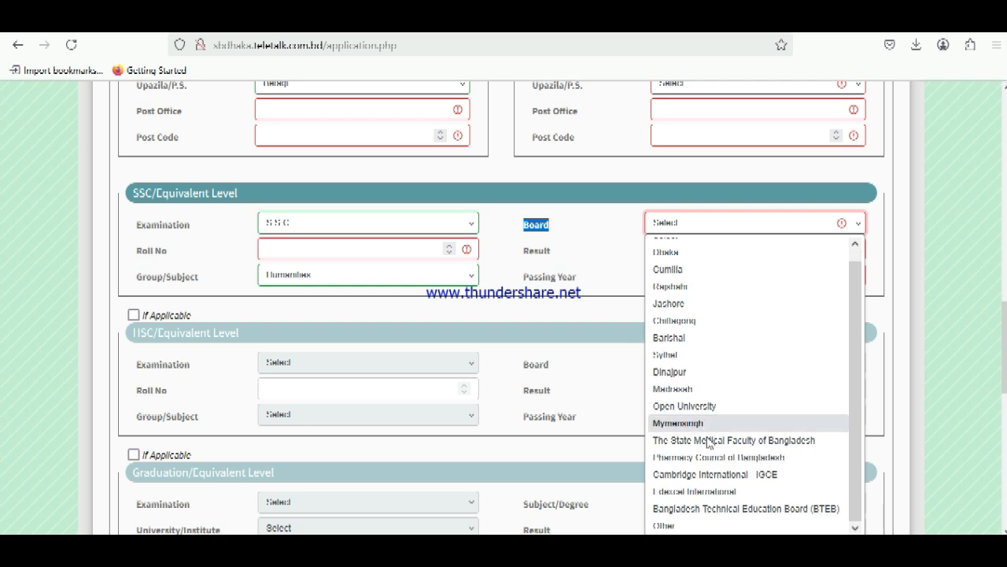
pyautogui.scroll(1, 708, 444)
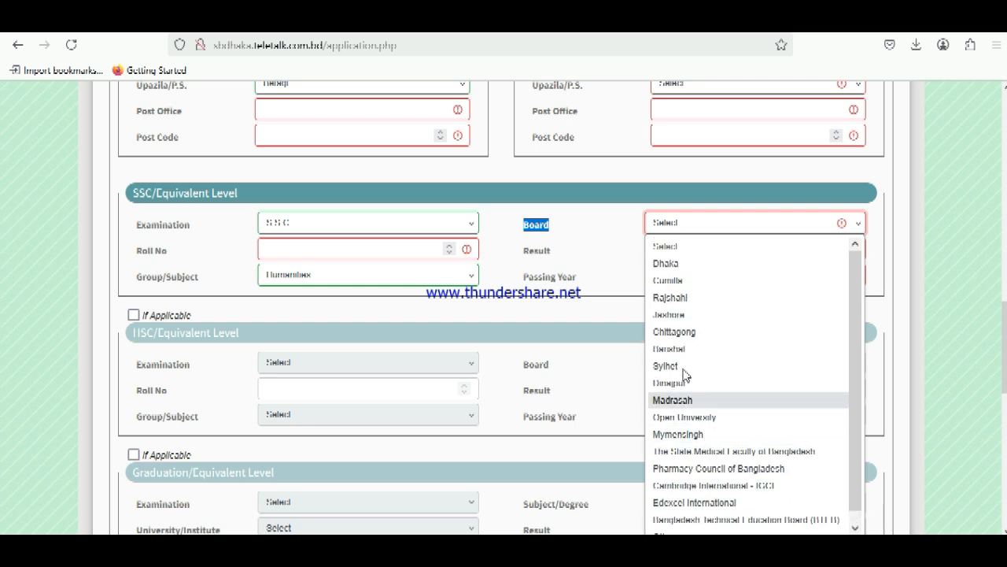
pyautogui.click(676, 297)
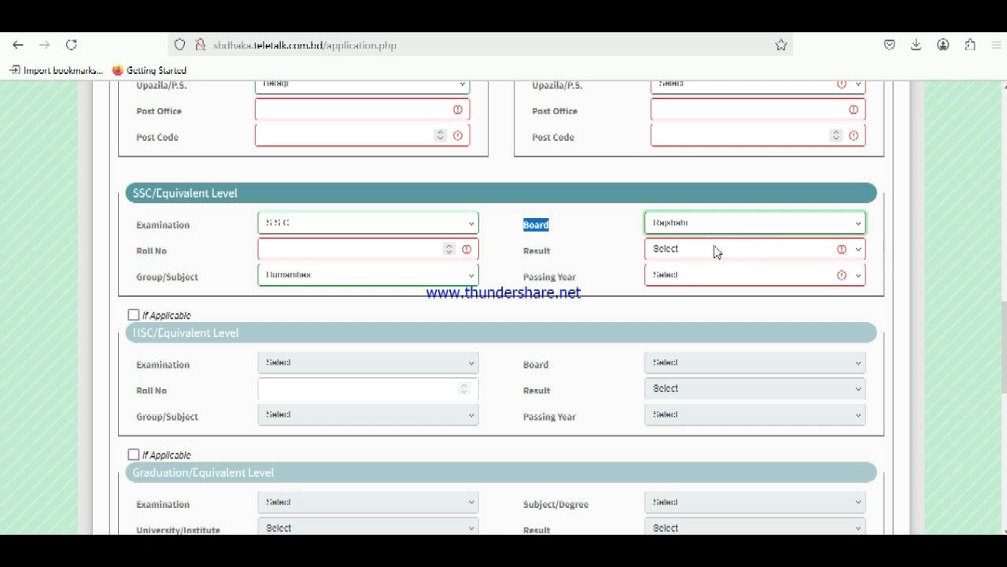
# - Set the SSC Result to GPA(out of 5) with a value of 4.50 and the Passing Year to 2022
pyautogui.moveTo(522, 252); pyautogui.dragTo(557, 257)
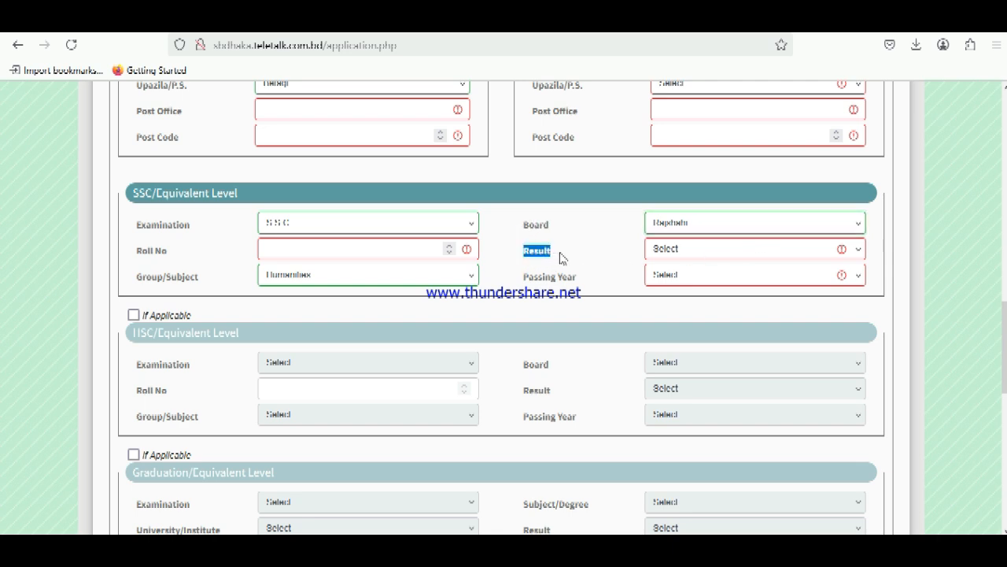
pyautogui.click(740, 254)
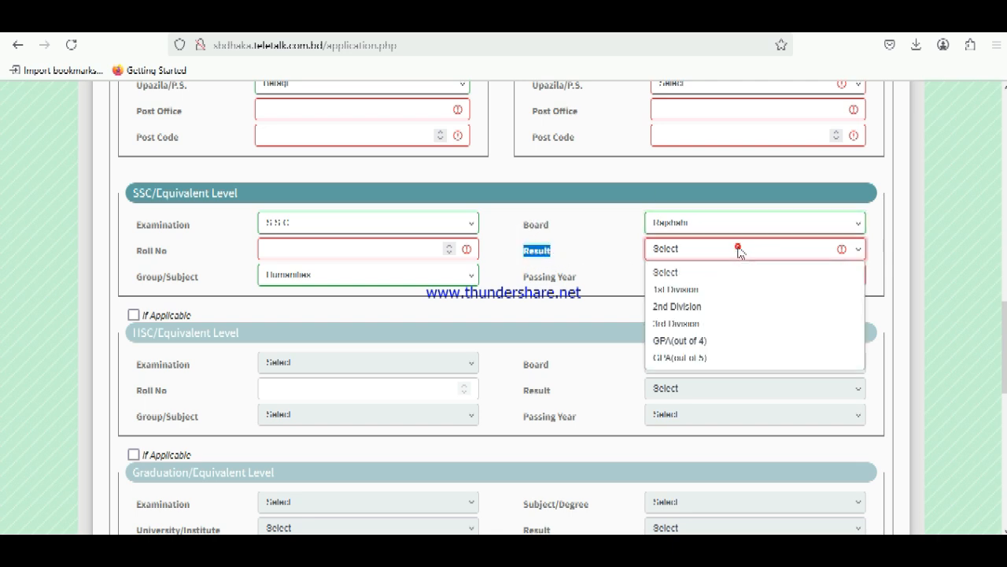
pyautogui.click(704, 362)
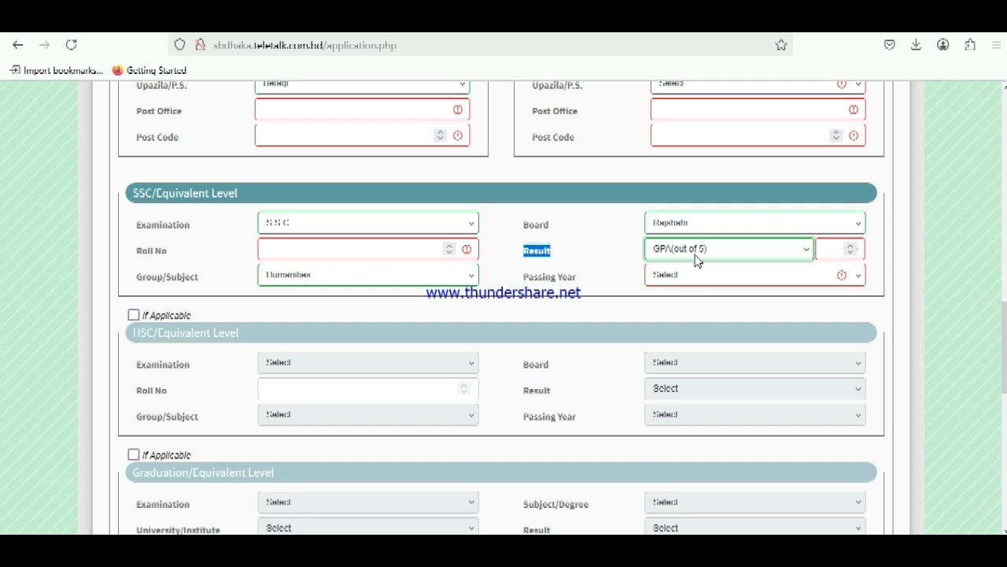
pyautogui.click(826, 249)
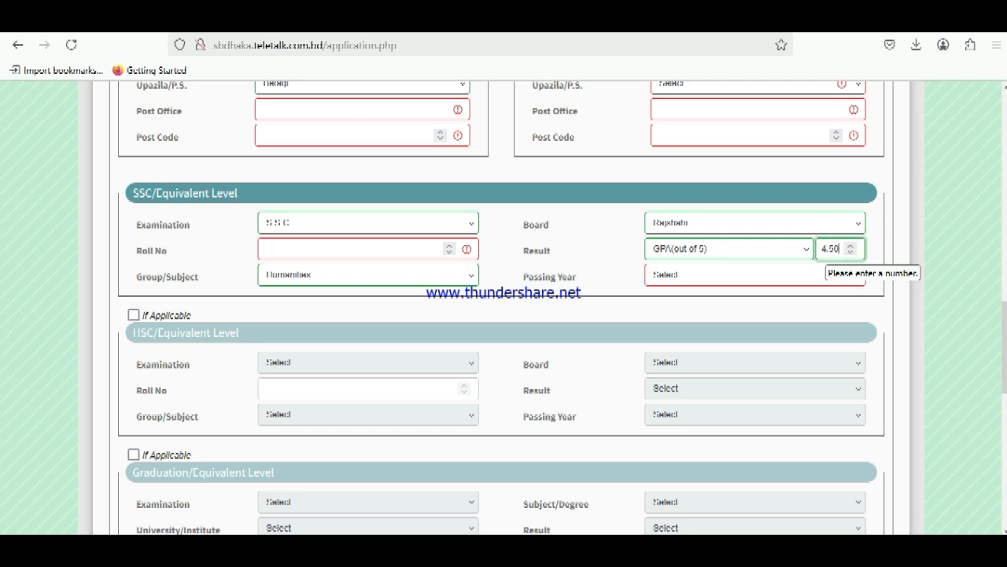
pyautogui.click(710, 282)
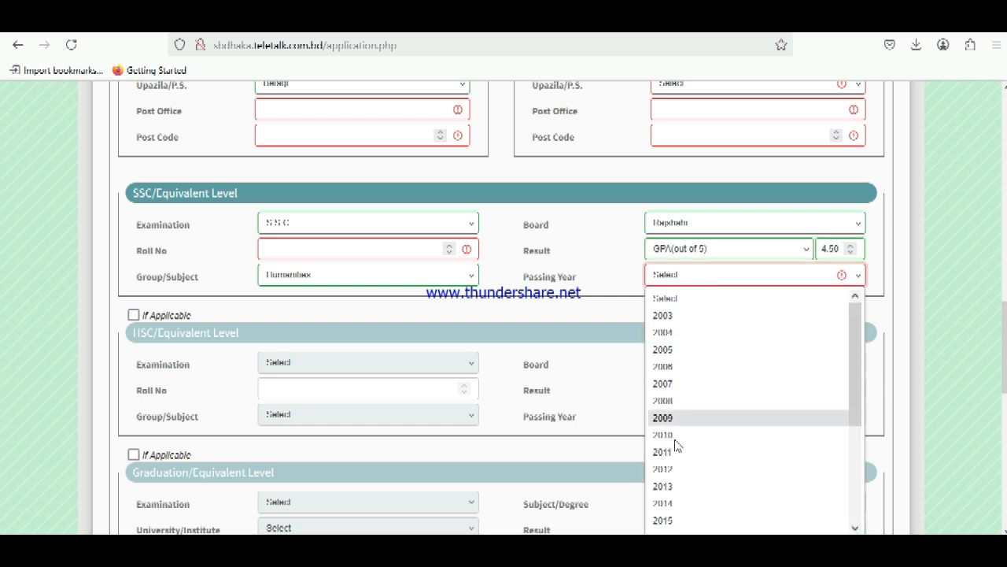
pyautogui.scroll(-3, 677, 441)
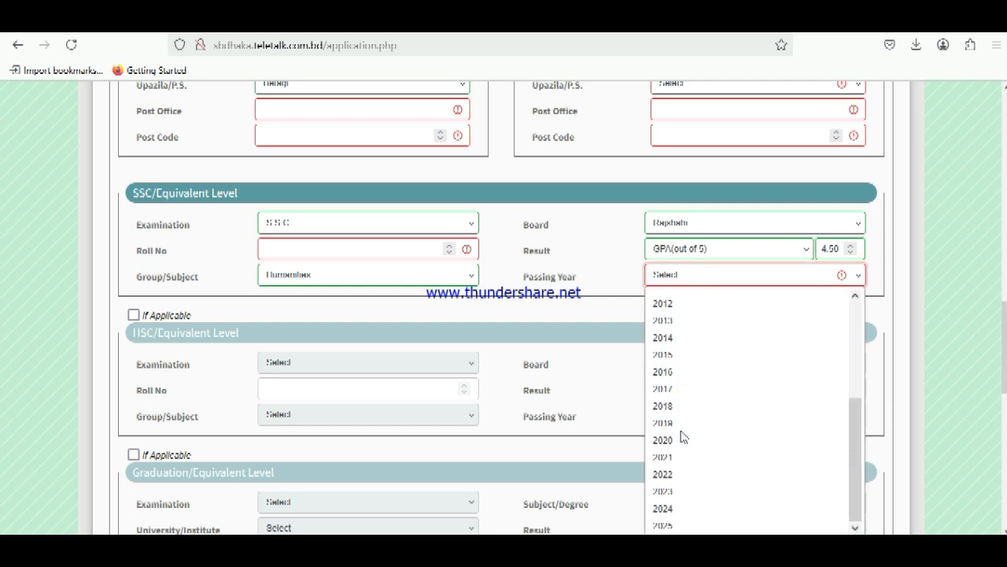
pyautogui.click(676, 475)
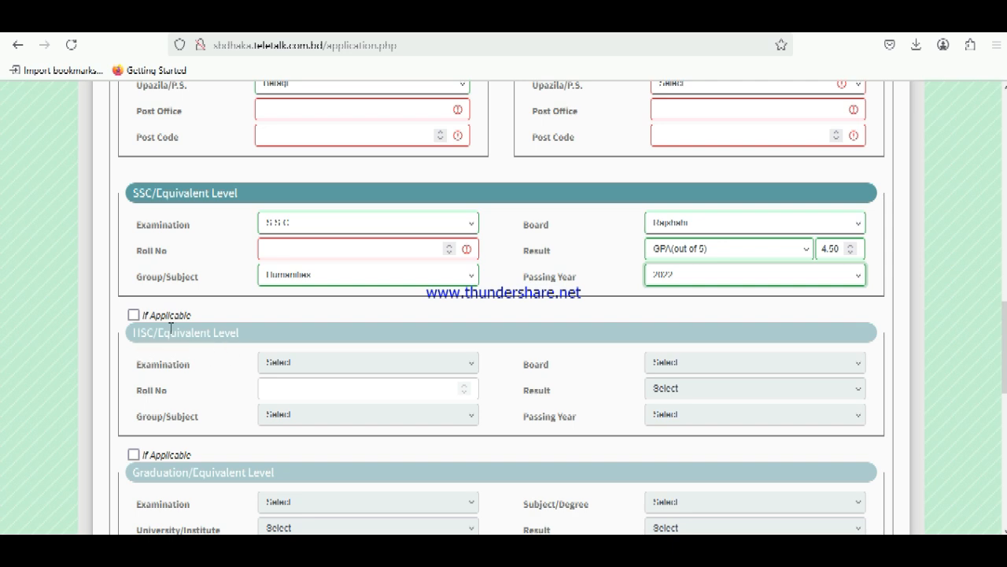
# - Examine the optional HSC, Graduation and Masters sections and the Security Code section, placing the cursor in the code's entry field
pyautogui.click(132, 316)
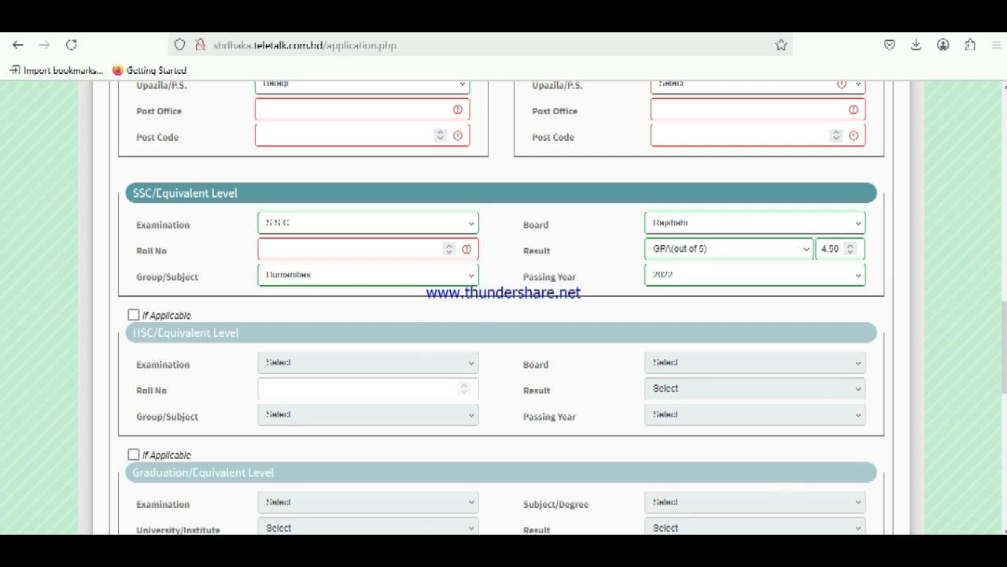
pyautogui.scroll(-3, 1004, 322)
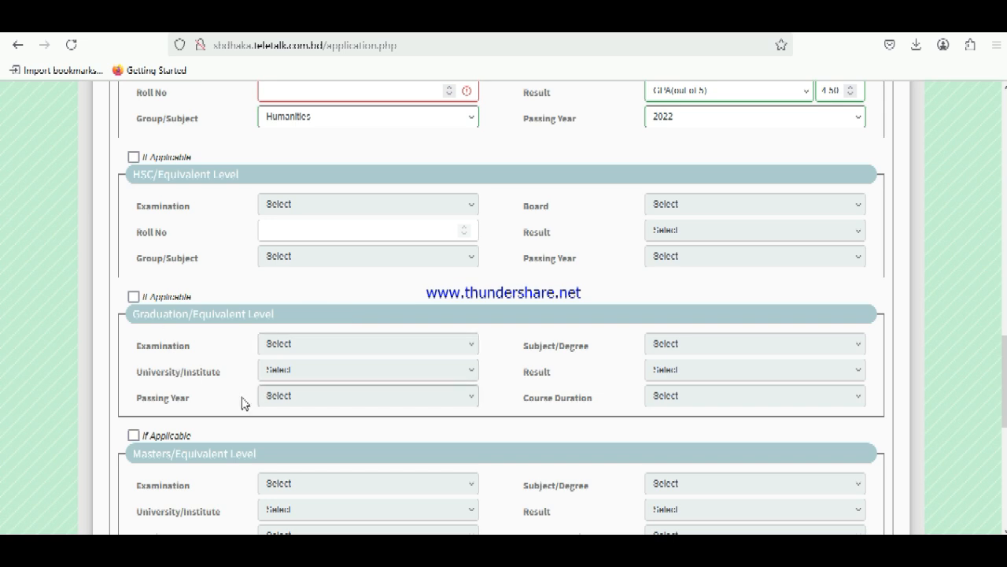
pyautogui.scroll(-3, 244, 400)
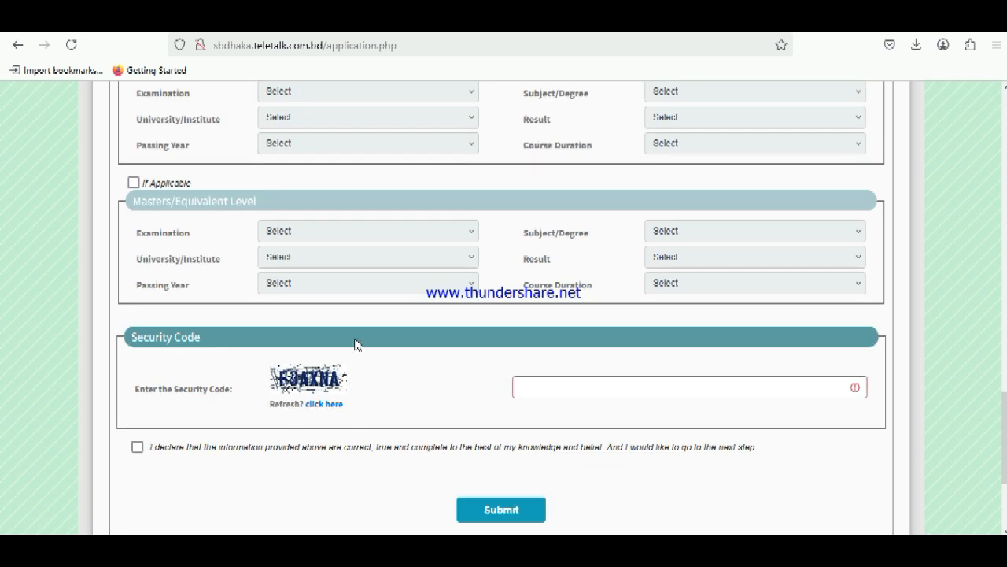
pyautogui.moveTo(136, 337); pyautogui.dragTo(234, 346)
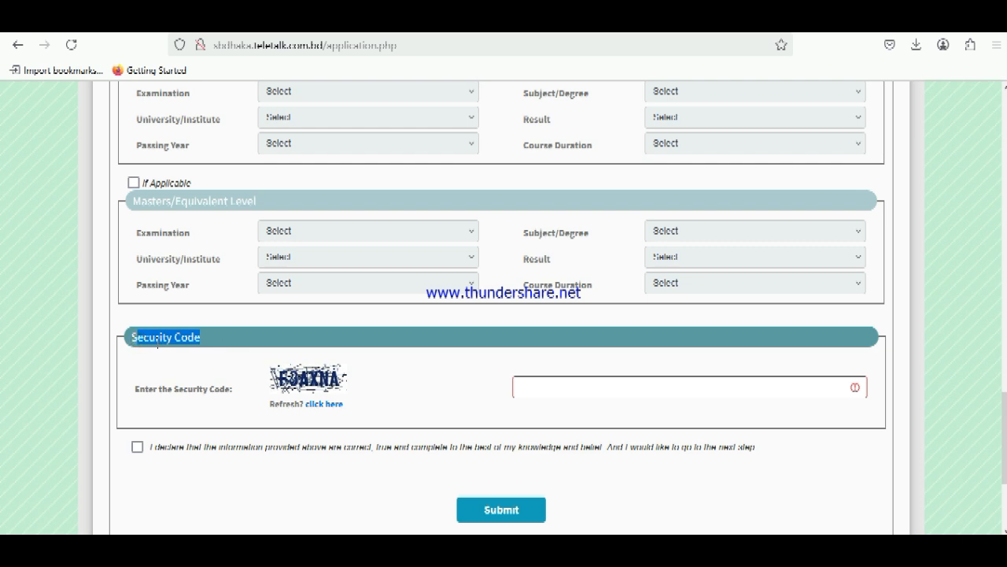
pyautogui.click(139, 337)
pyautogui.moveTo(136, 336); pyautogui.dragTo(212, 344)
pyautogui.click(580, 388)
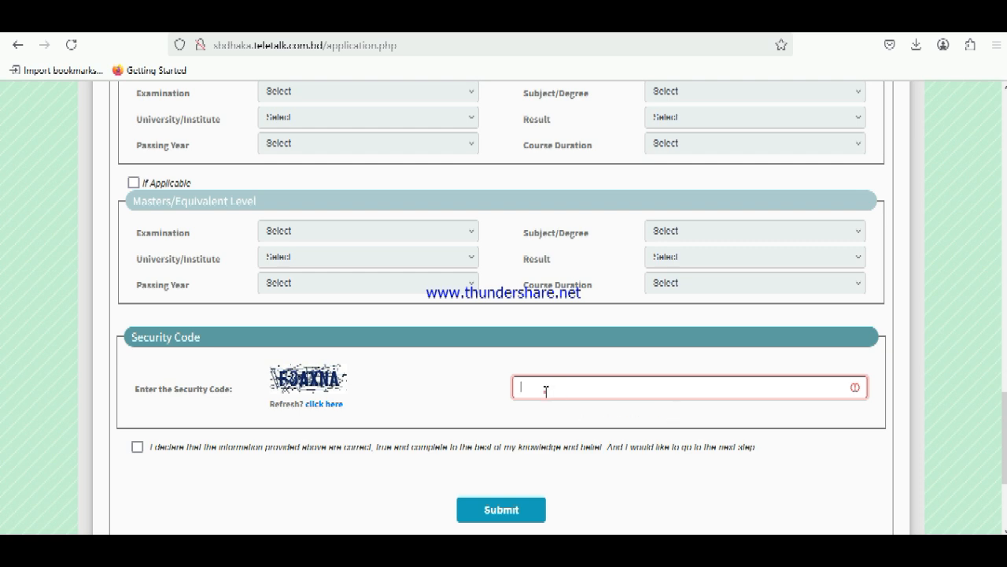
# - Place the cursor in the Security Code field and tick the declaration that the information provided is correct
pyautogui.click(545, 391)
pyautogui.moveTo(302, 384); pyautogui.dragTo(331, 404)
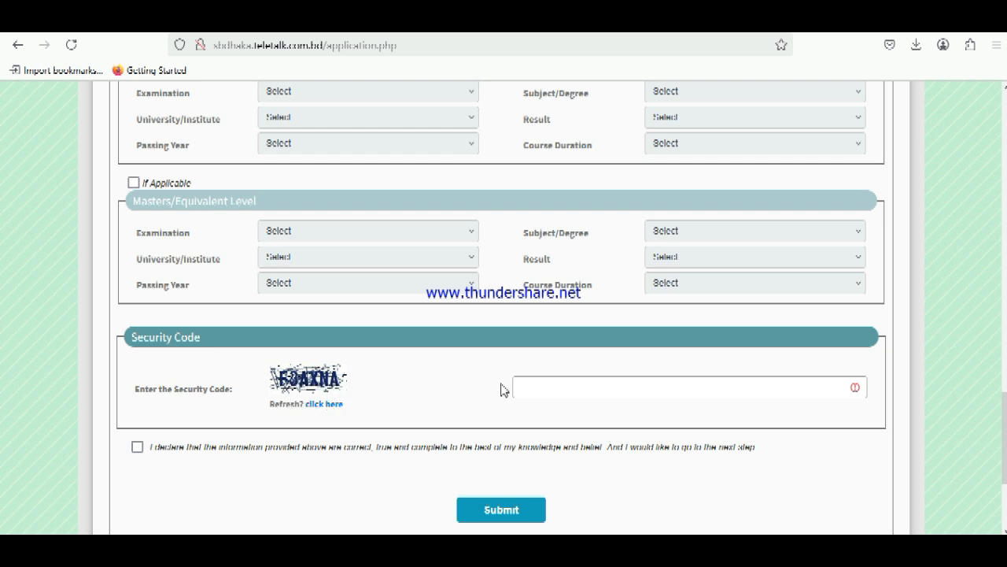
pyautogui.click(577, 389)
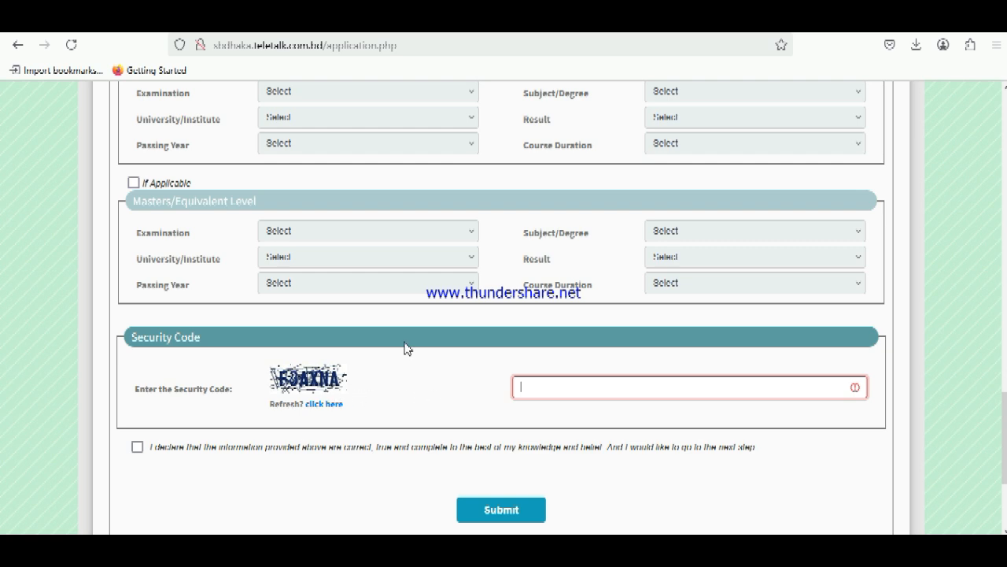
pyautogui.click(292, 396)
pyautogui.moveTo(292, 397)
pyautogui.mouseDown()
pyautogui.moveTo(363, 393)
pyautogui.moveTo(350, 380)
pyautogui.moveTo(300, 428)
pyautogui.moveTo(329, 426)
pyautogui.moveTo(294, 416)
pyautogui.moveTo(305, 393)
pyautogui.mouseUp()
pyautogui.click(546, 388)
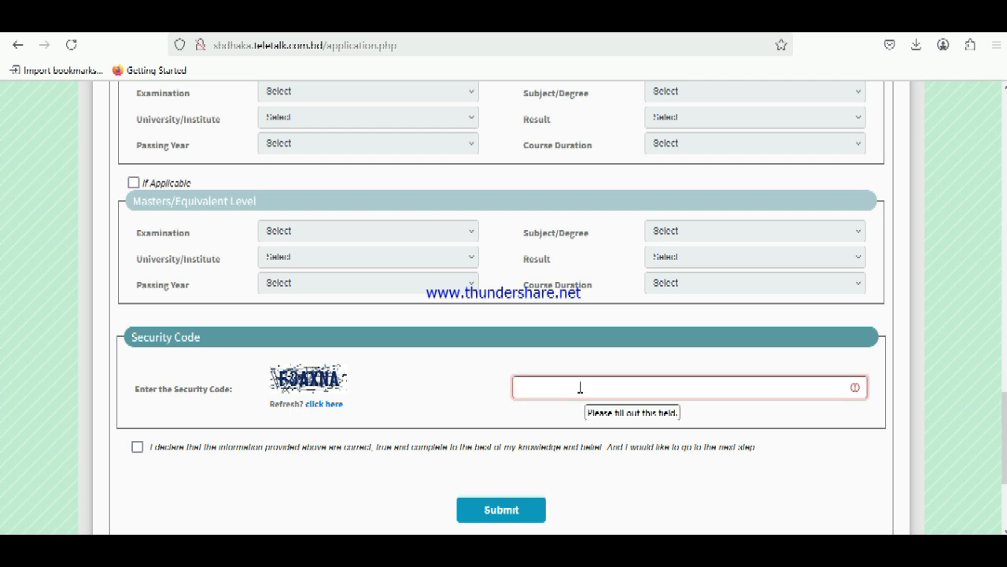
pyautogui.click(129, 443)
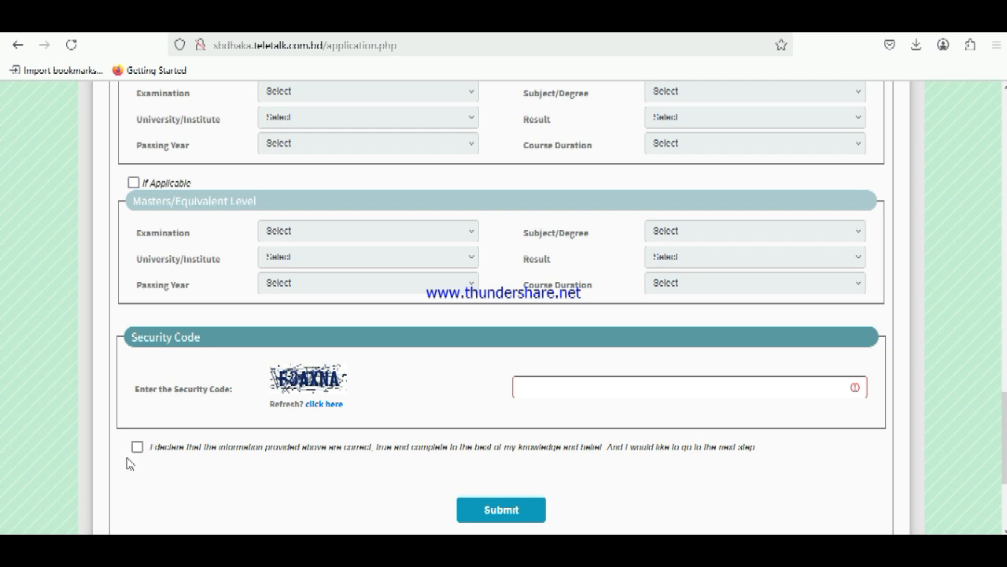
pyautogui.click(137, 447)
# - Review the application form from Basic Information down to the Security Code section and try to submit it
pyautogui.scroll(2, 428, 429)
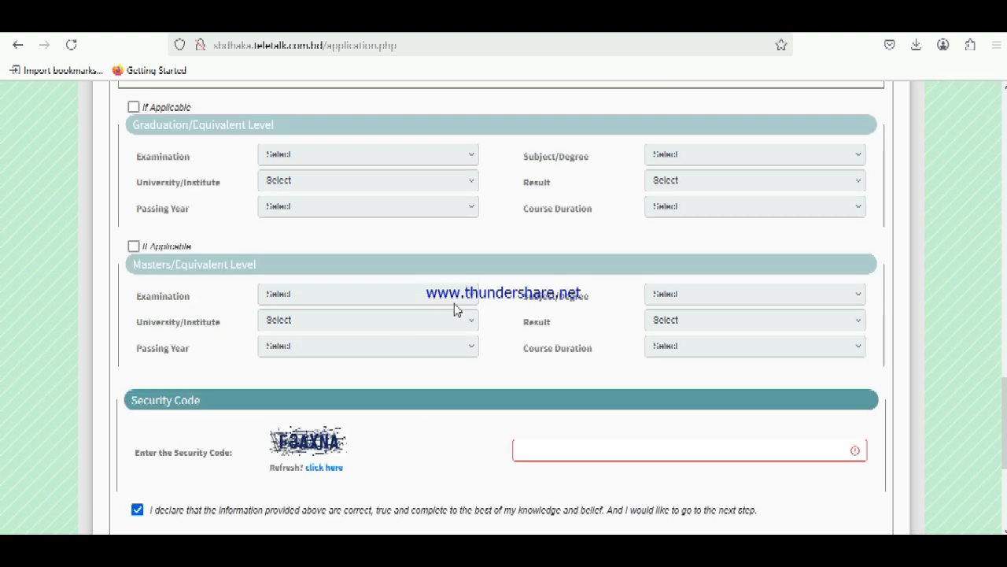
pyautogui.scroll(10, 455, 305)
pyautogui.scroll(10, 455, 311)
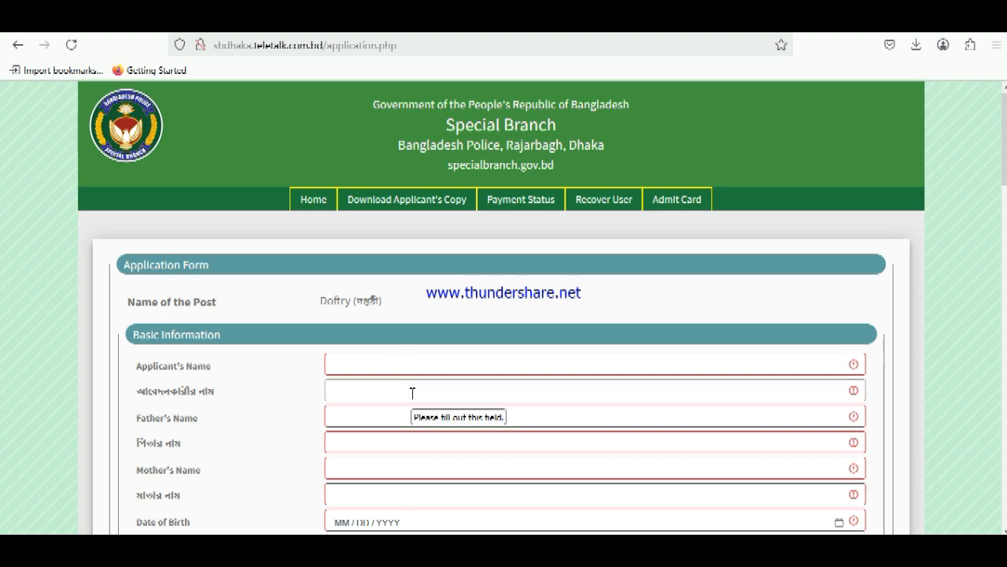
pyautogui.scroll(-3, 412, 393)
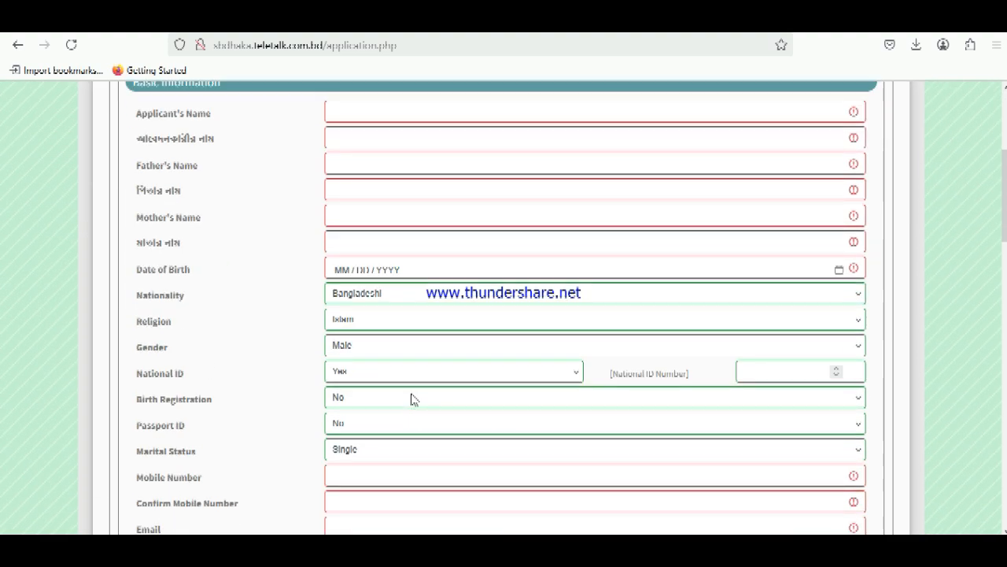
pyautogui.scroll(-5, 412, 399)
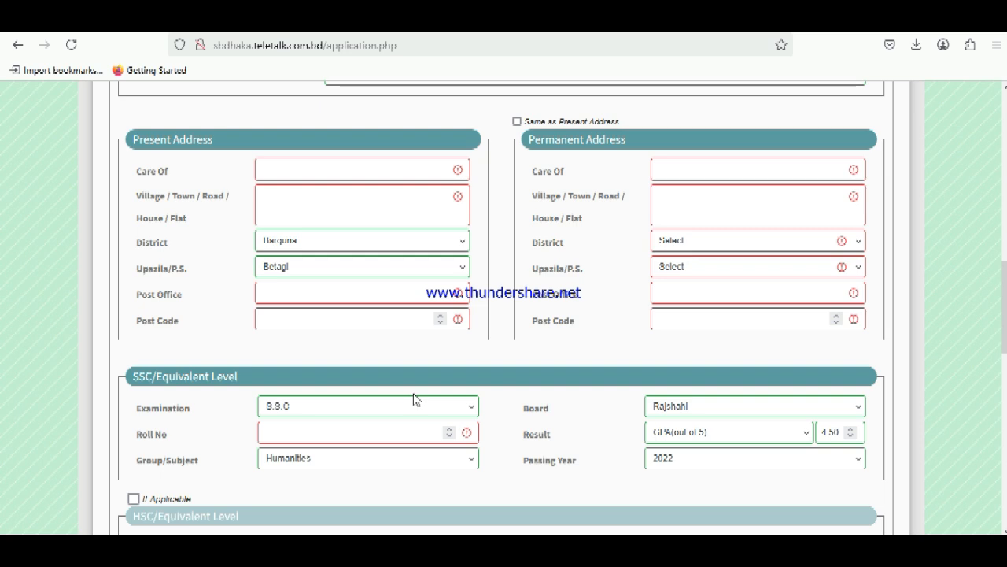
pyautogui.scroll(-3, 415, 399)
pyautogui.scroll(-4, 415, 399)
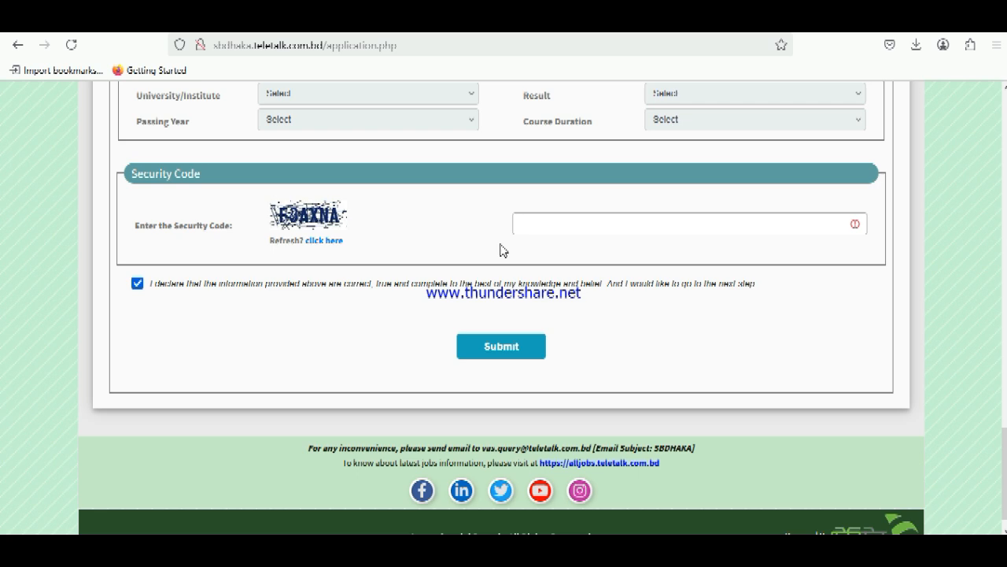
pyautogui.scroll(3, 504, 250)
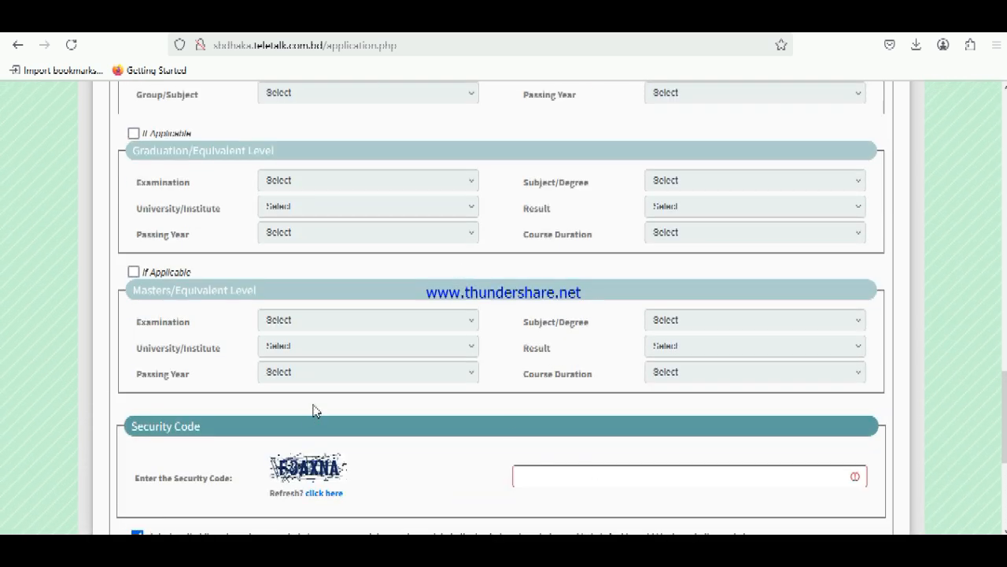
pyautogui.scroll(3, 437, 433)
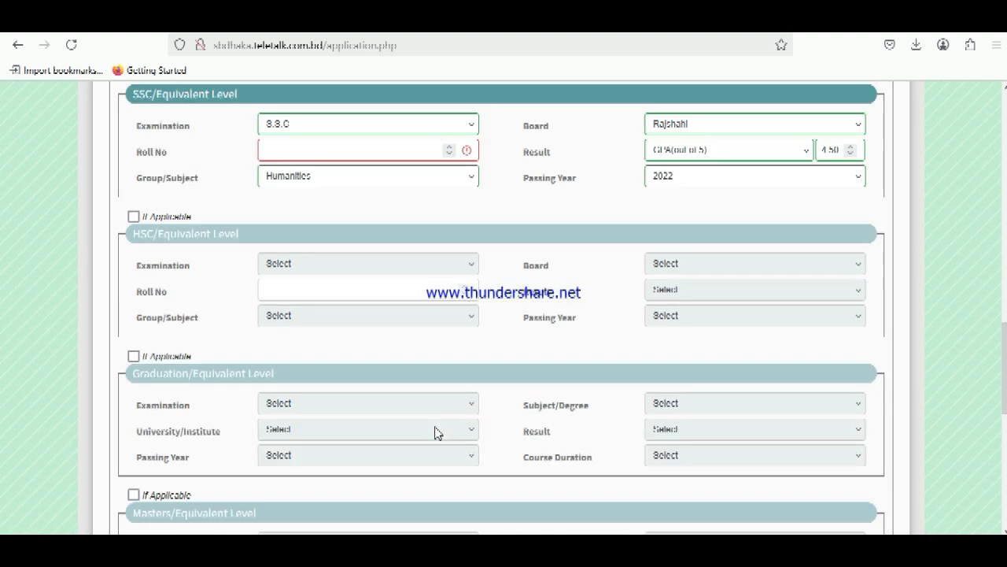
pyautogui.scroll(13, 438, 432)
pyautogui.scroll(-20, 436, 429)
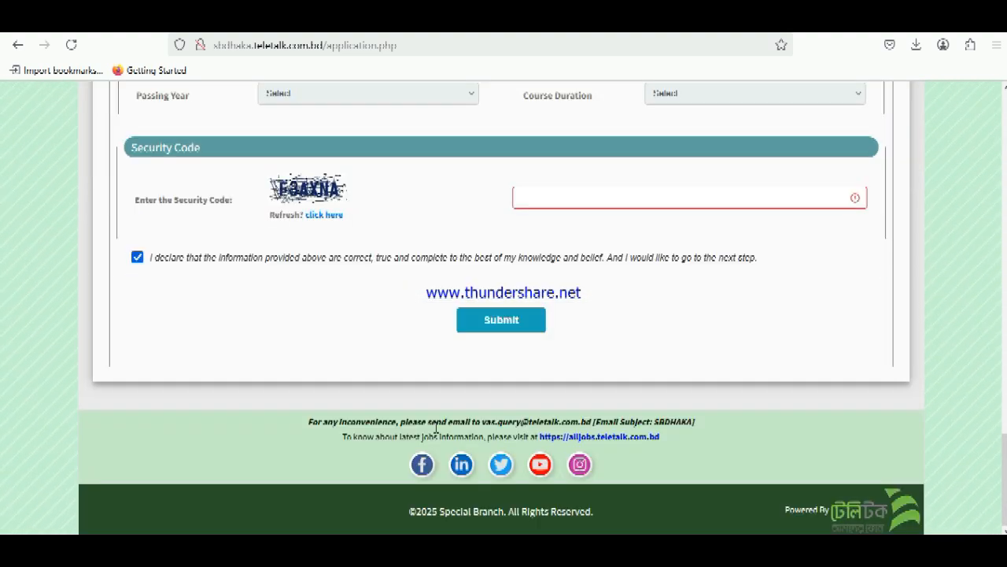
pyautogui.click(443, 312)
pyautogui.click(501, 319)
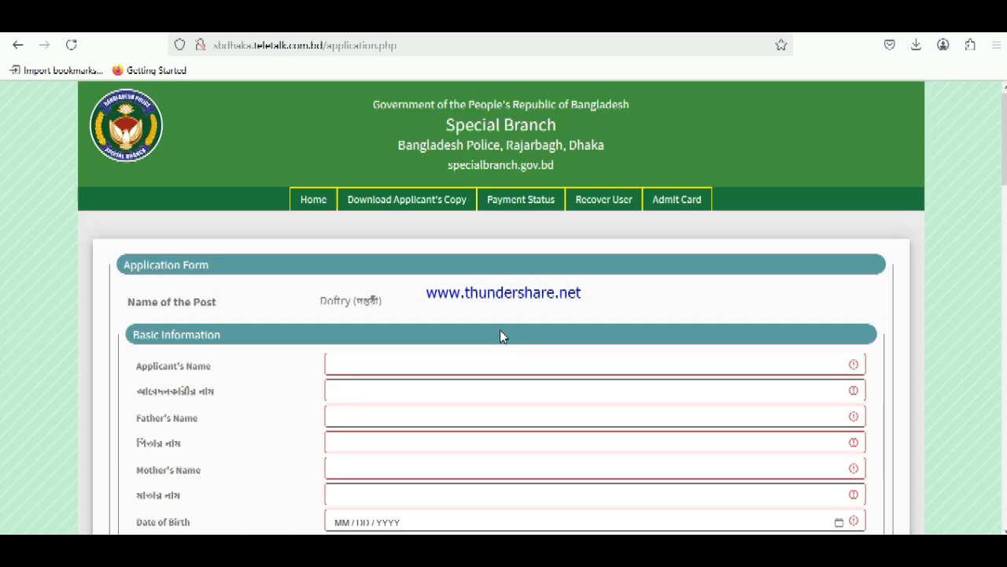
# - Look over the form's Basic Information, address and education sections once more for fields that still need filling
pyautogui.scroll(-6, 483, 349)
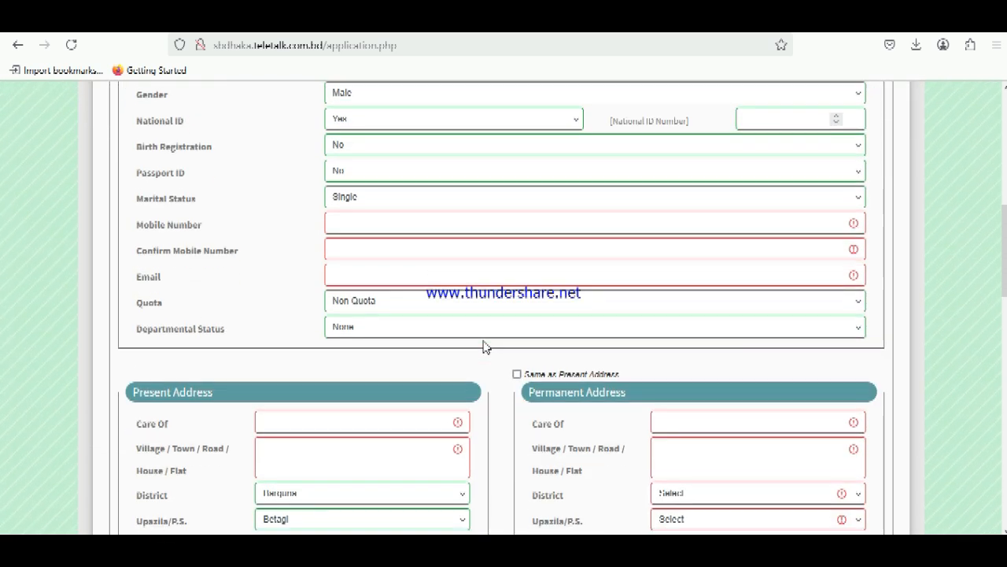
pyautogui.scroll(-15, 483, 347)
pyautogui.scroll(11, 484, 347)
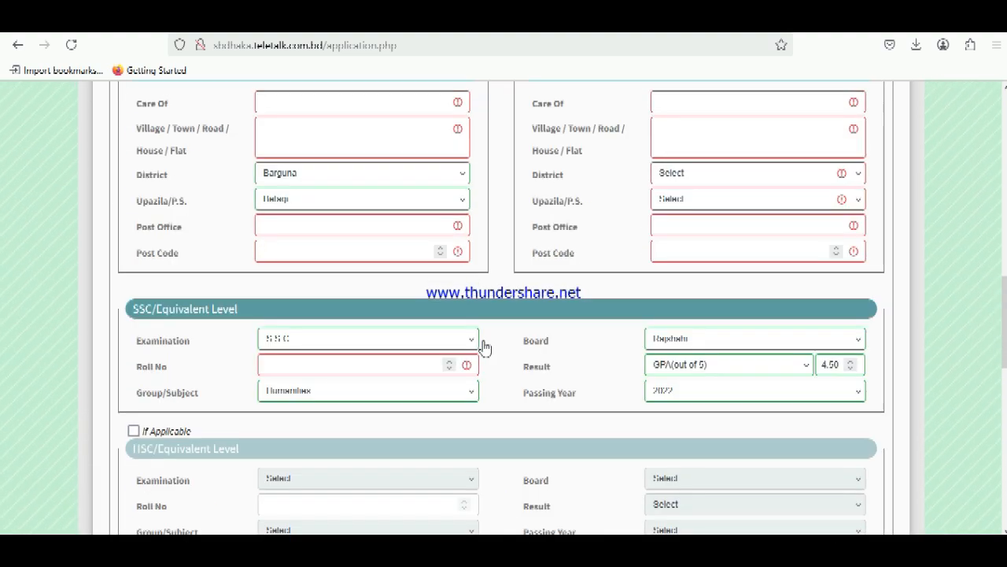
pyautogui.scroll(12, 485, 347)
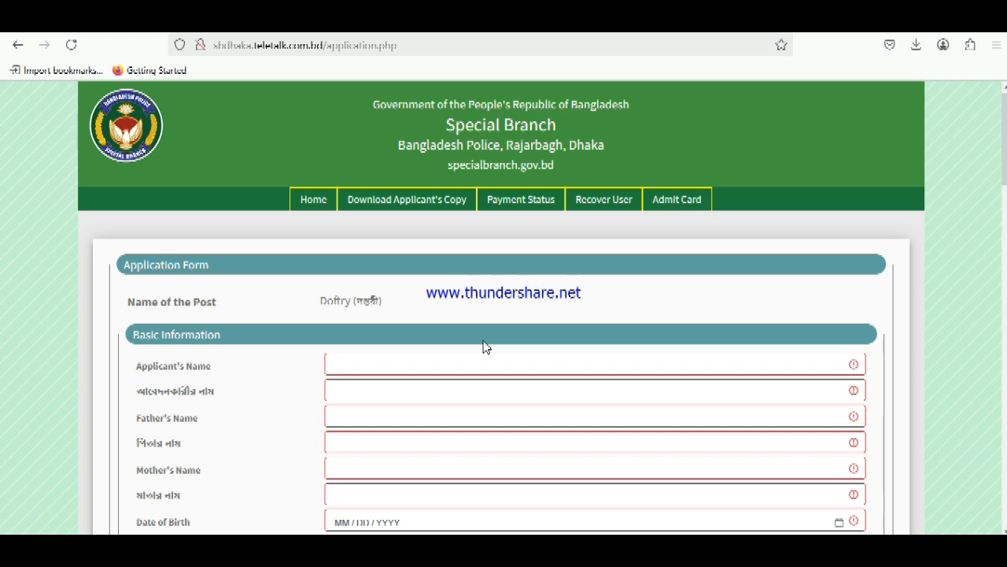
pyautogui.scroll(-6, 484, 348)
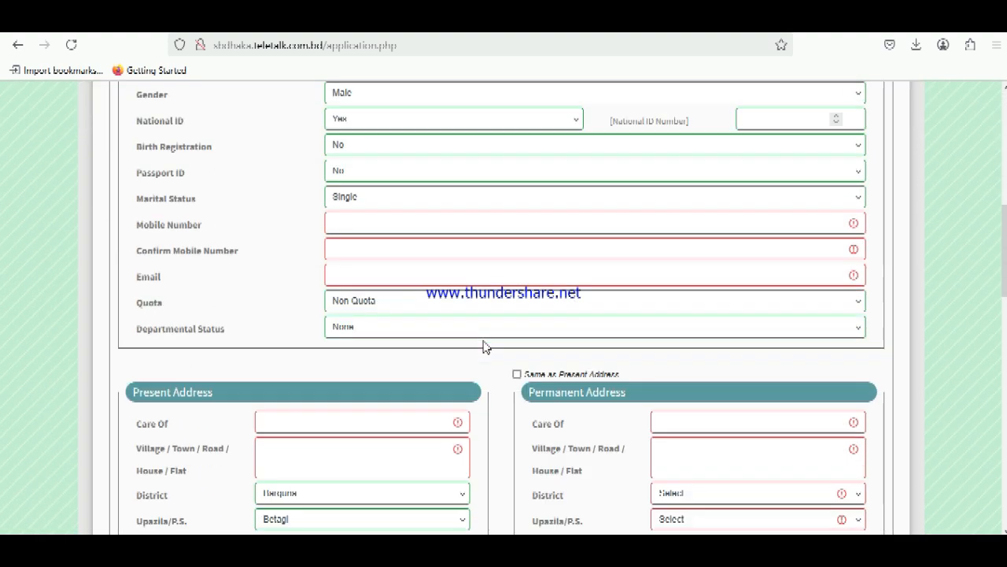
pyautogui.scroll(-10, 484, 347)
pyautogui.scroll(13, 484, 347)
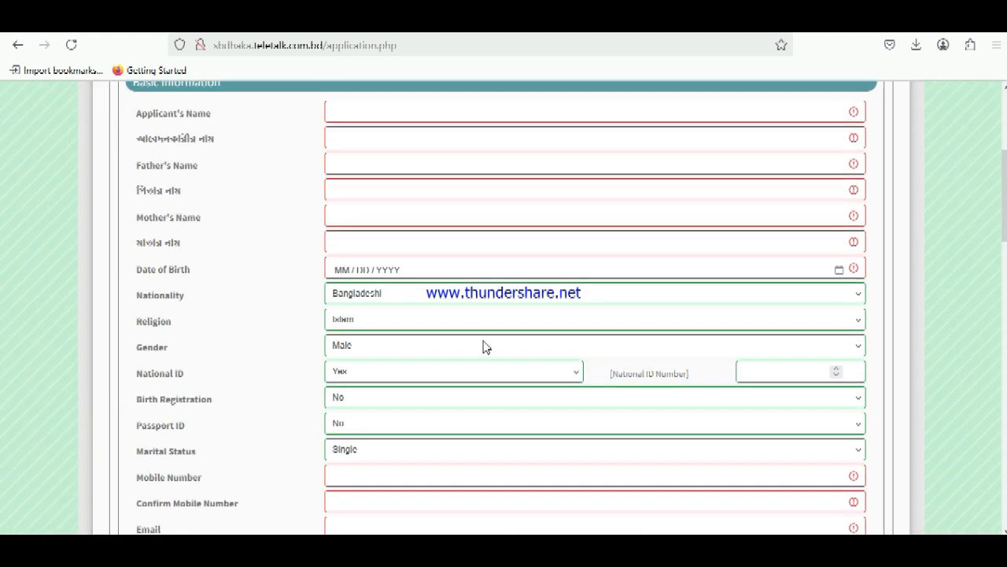
pyautogui.scroll(4, 484, 347)
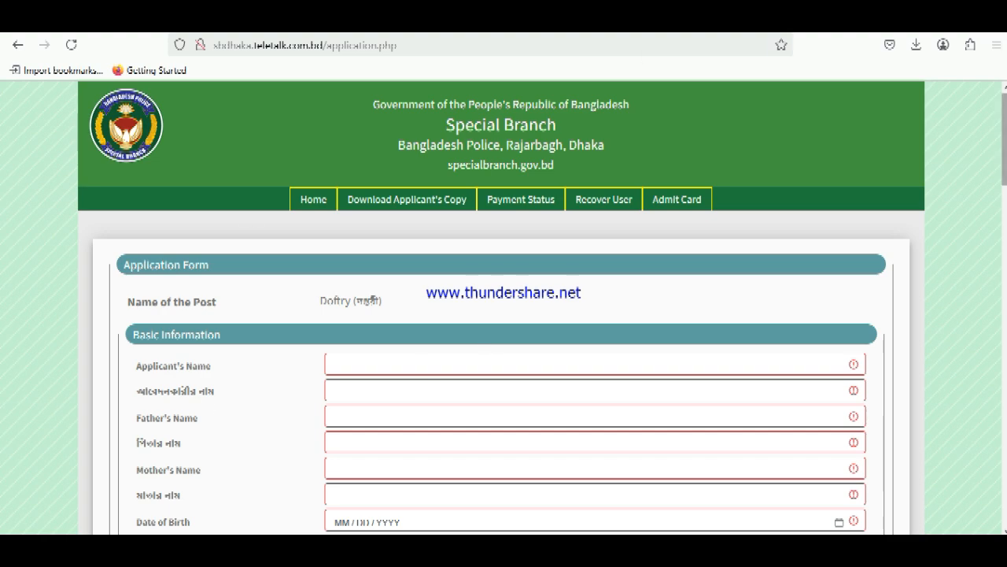
pyautogui.scroll(-7, 504, 315)
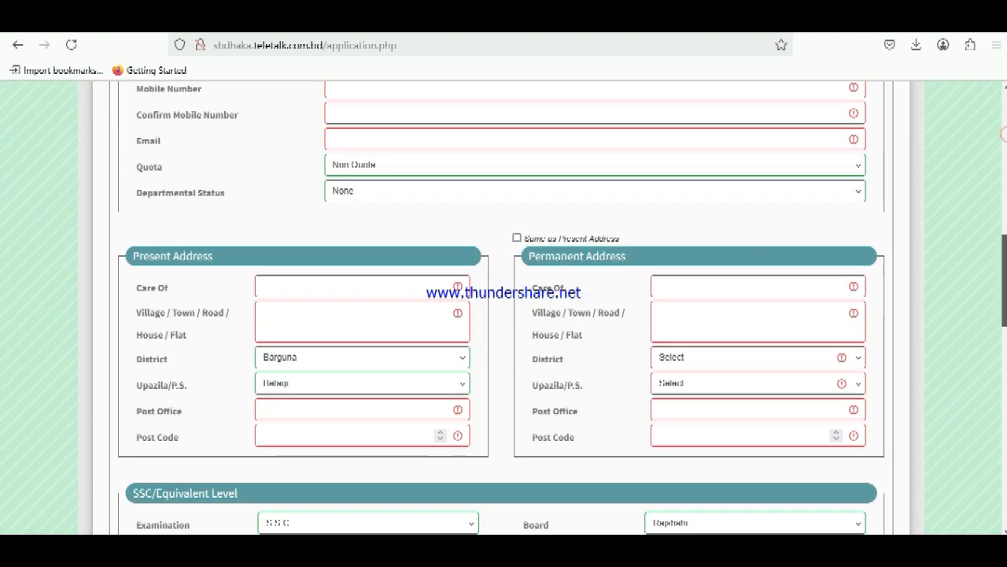
pyautogui.scroll(3, 504, 315)
pyautogui.scroll(5, 503, 315)
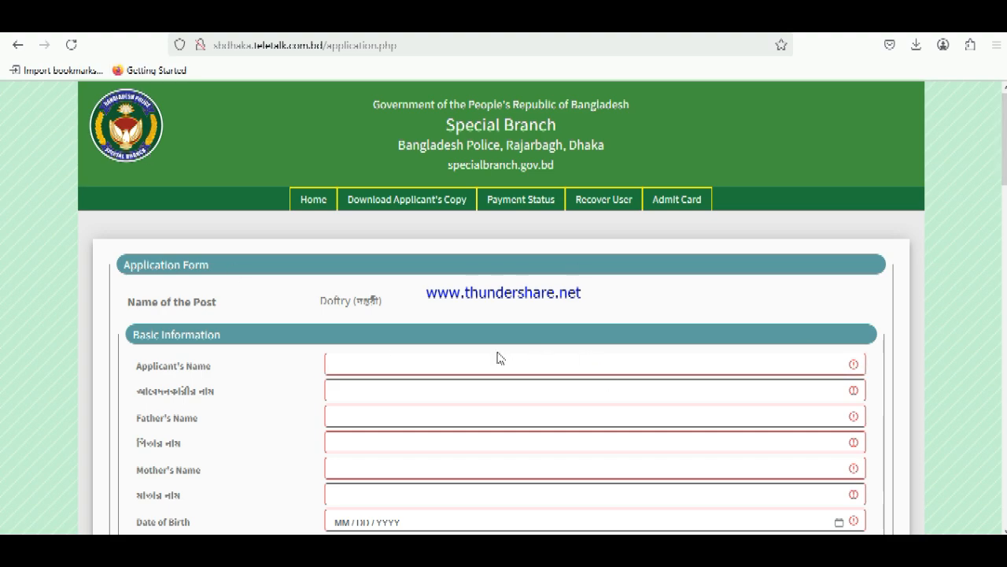
pyautogui.scroll(-3, 497, 359)
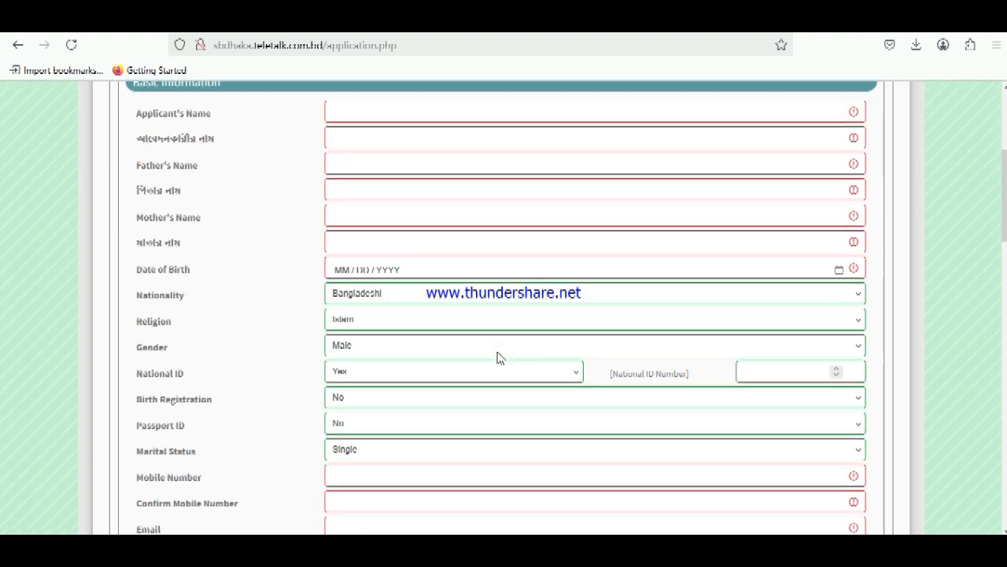
pyautogui.scroll(-10, 498, 358)
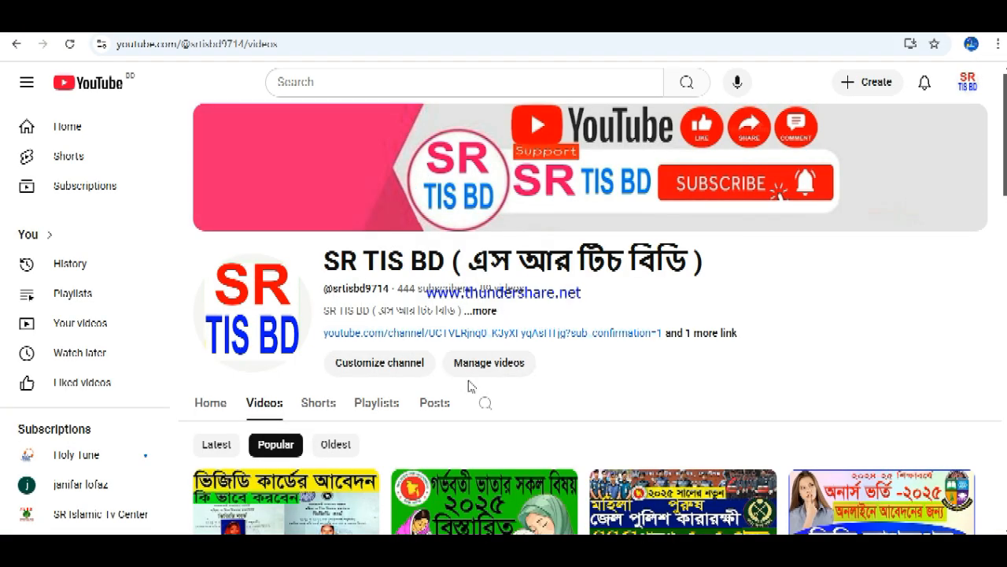
# - Switch to YouTube and look over the popular videos on the SR TIS BD channel
pyautogui.scroll(-3, 468, 386)
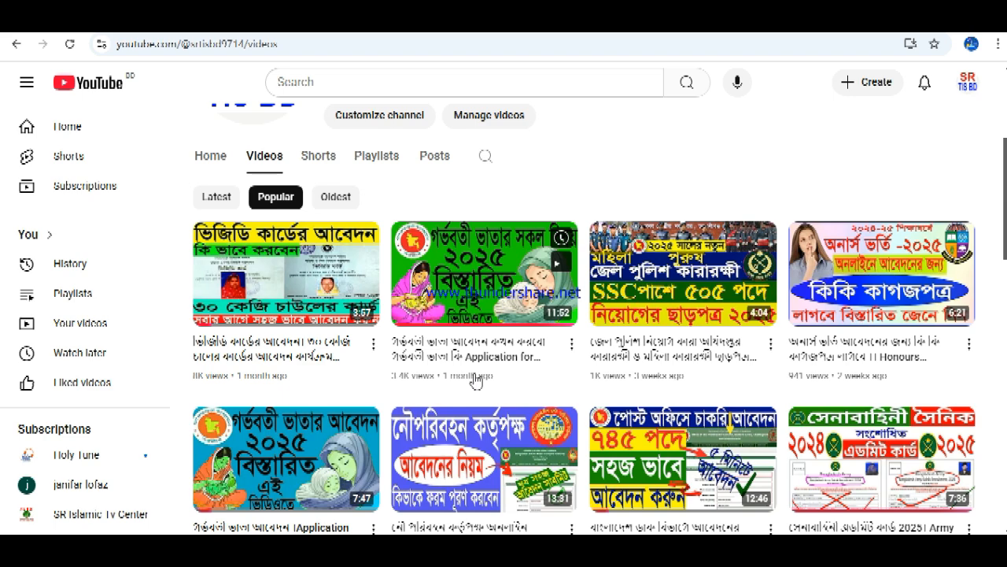
pyautogui.scroll(3, 476, 381)
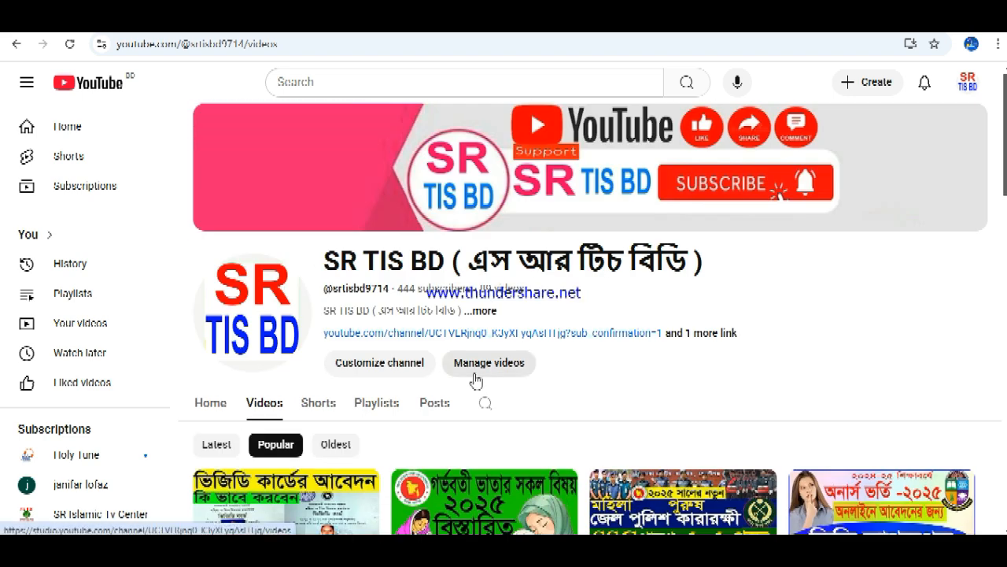